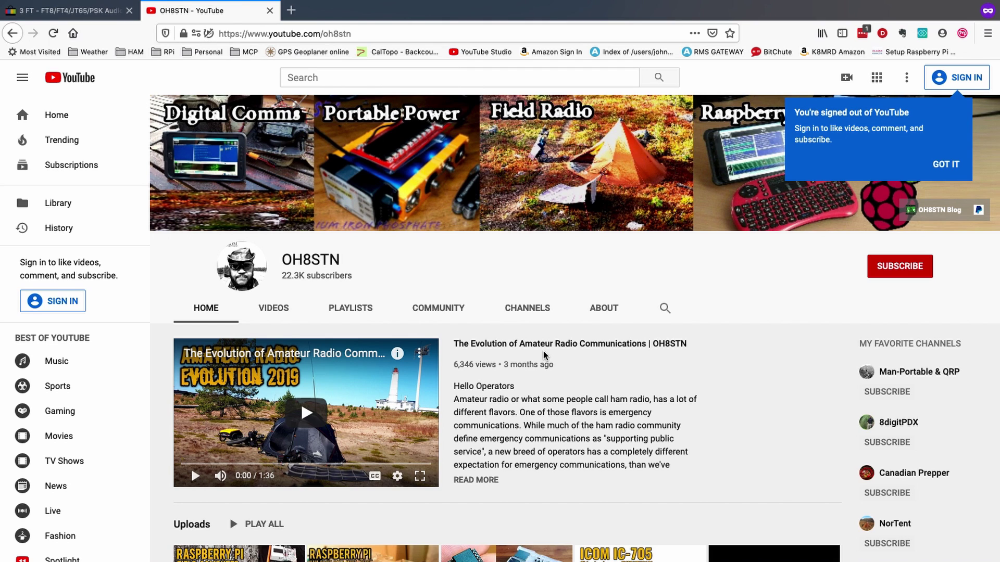
- Review the eBay listing for the 3 FT 6-Pin Mini DIN audio interface cable for YAESU and its seller information
scroll(542, 351, "down", 4)
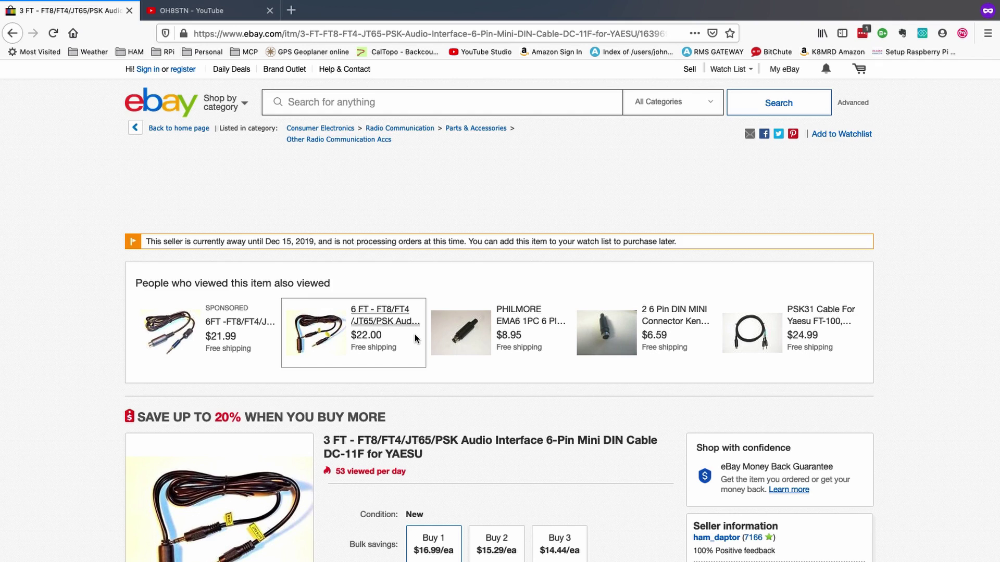
scroll(483, 283, "down", 3)
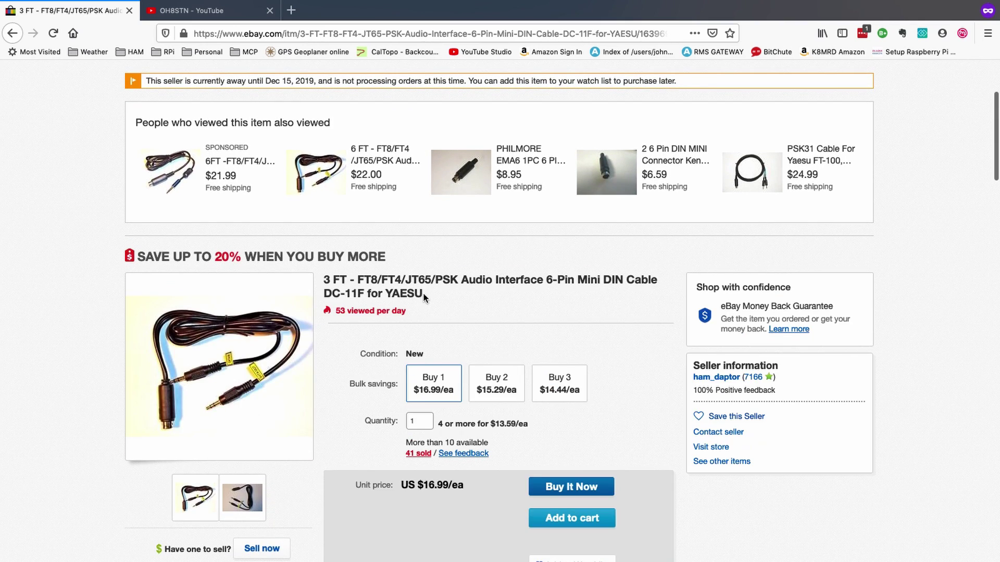
left_click_drag(425, 296, 386, 293)
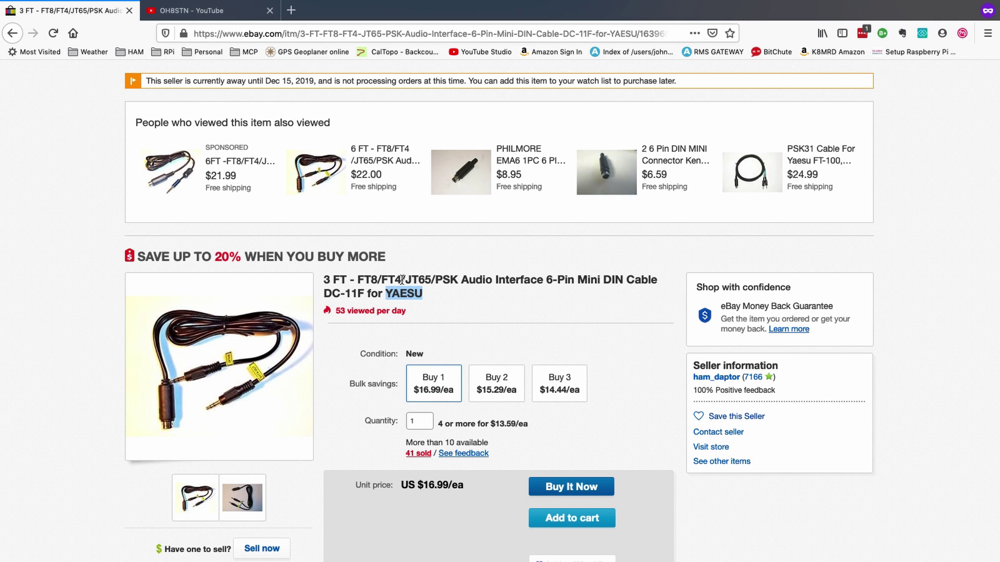
left_click(724, 379)
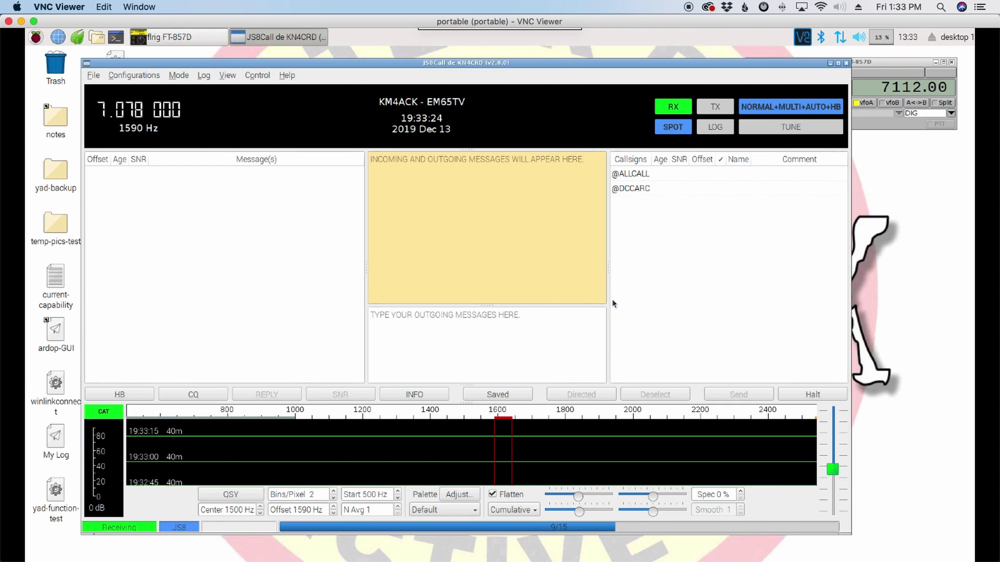
- In JS8Call's audio settings, set the modulation soundcard input to alsa_input.usb-C-Media_Electronics_Inc._USB_PnP_Sound_Device-00.analog-mono
left_click(94, 75)
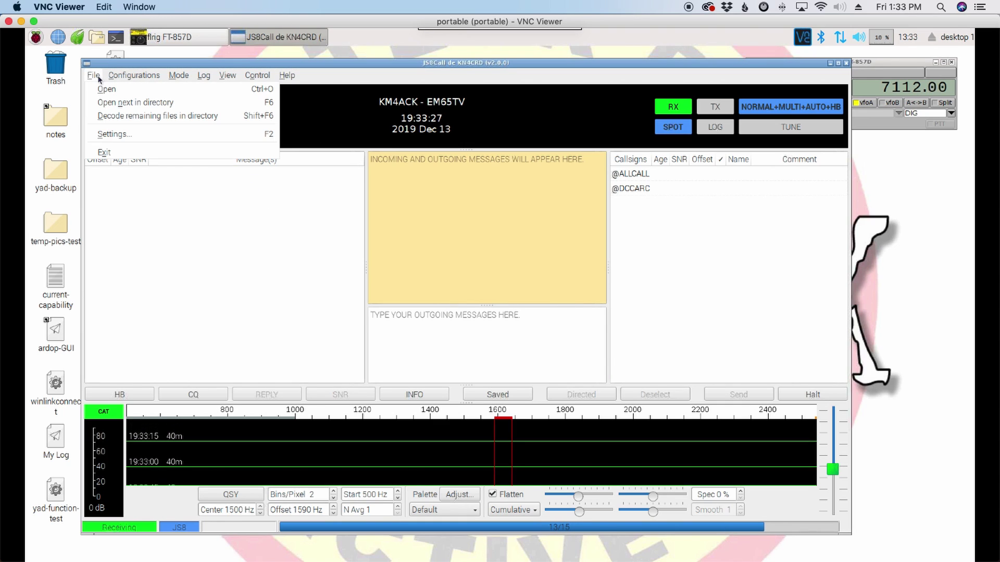
left_click(109, 134)
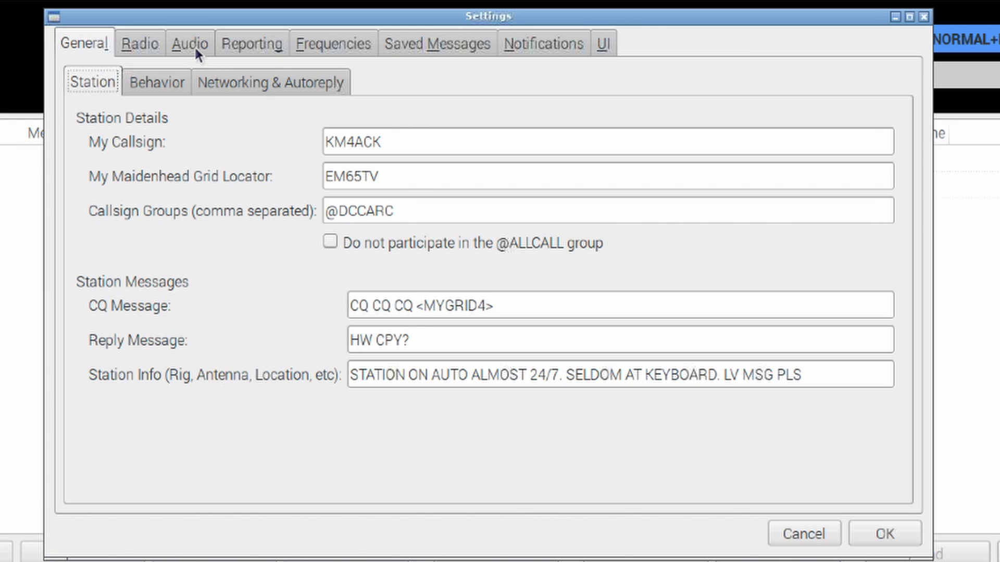
left_click(195, 46)
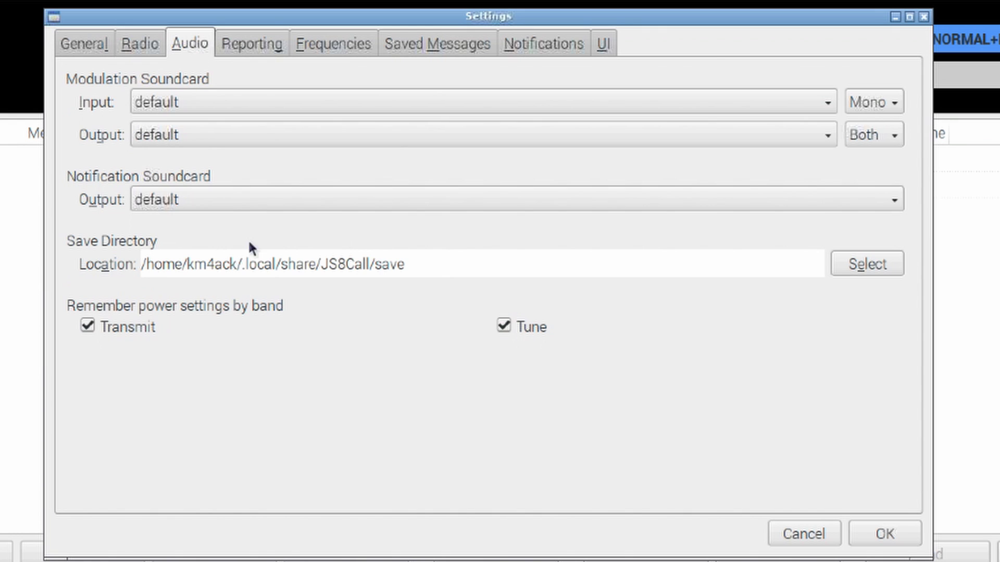
left_click(287, 100)
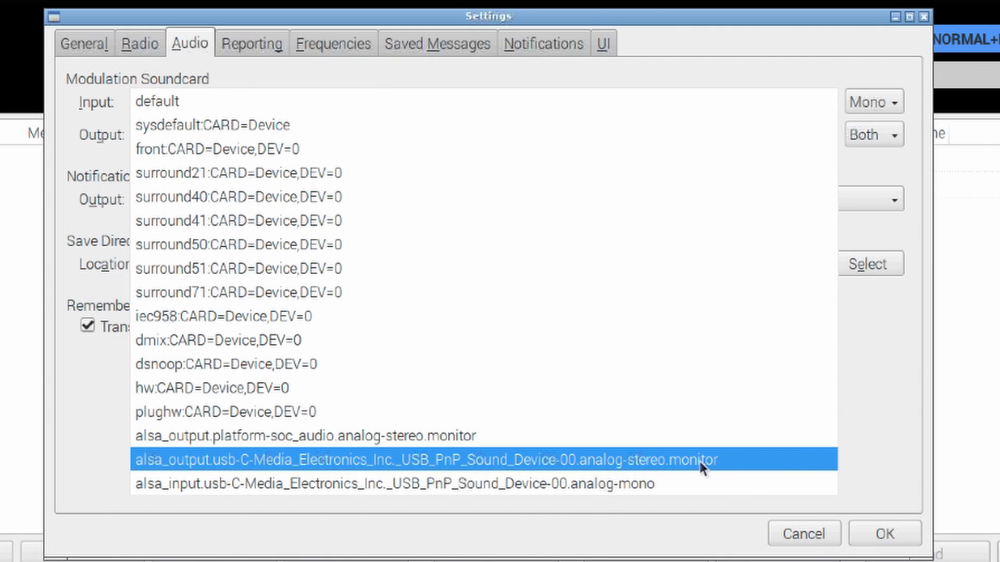
left_click(591, 484)
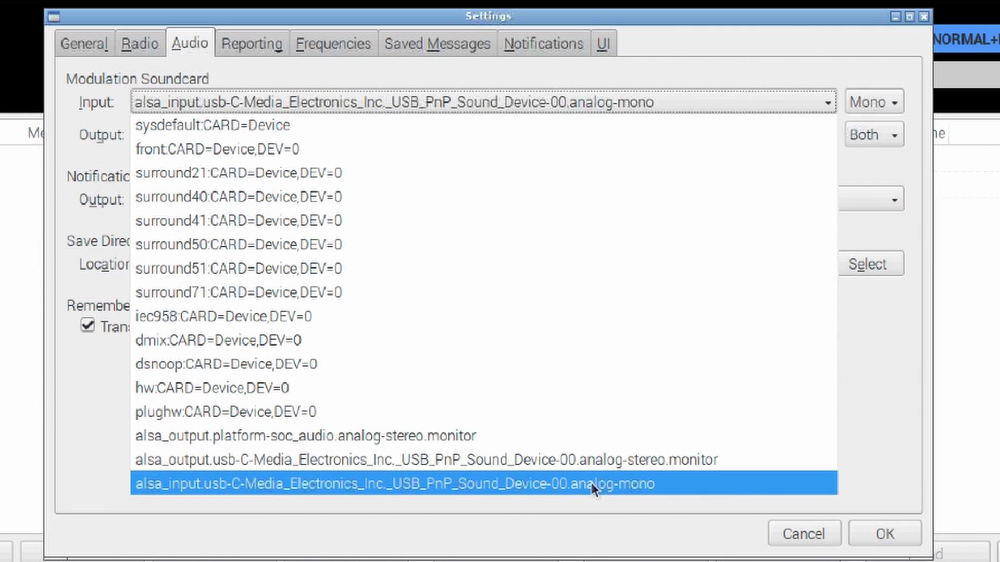
- Set the modulation soundcard output to alsa_output.usb-C-Media_Electronics_Inc._USB_PnP_Sound_Device-00.analog-stereo
scroll(553, 131, "down", 1)
left_click(553, 133)
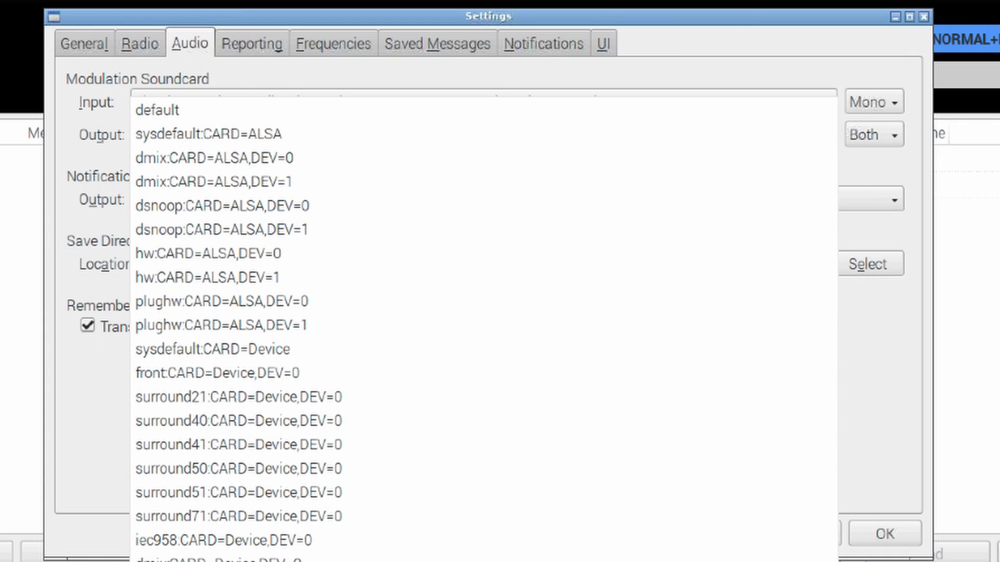
left_click(521, 560)
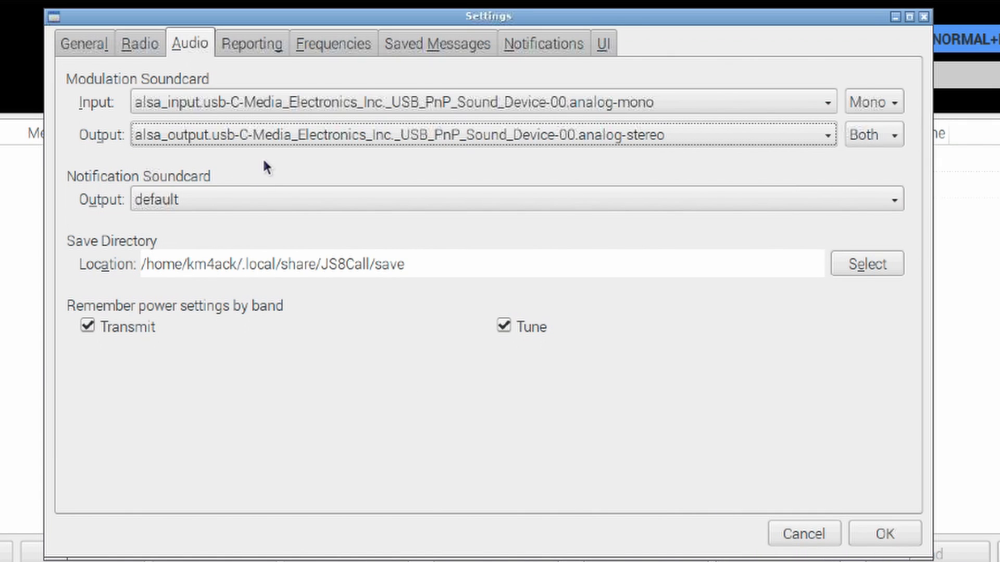
- Set the radio's PTT method to CAT in the rig options and accept the settings
left_click(139, 40)
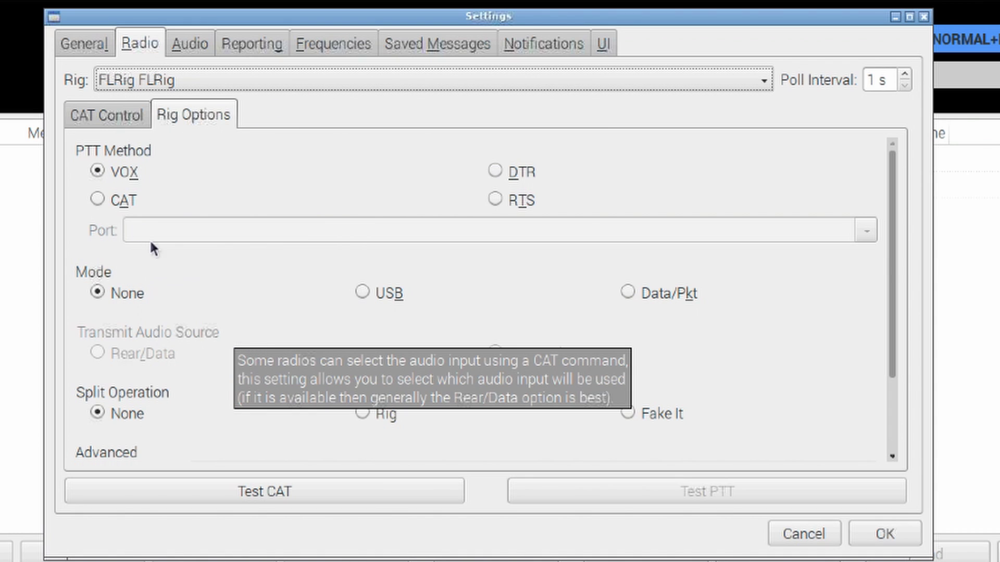
left_click(110, 204)
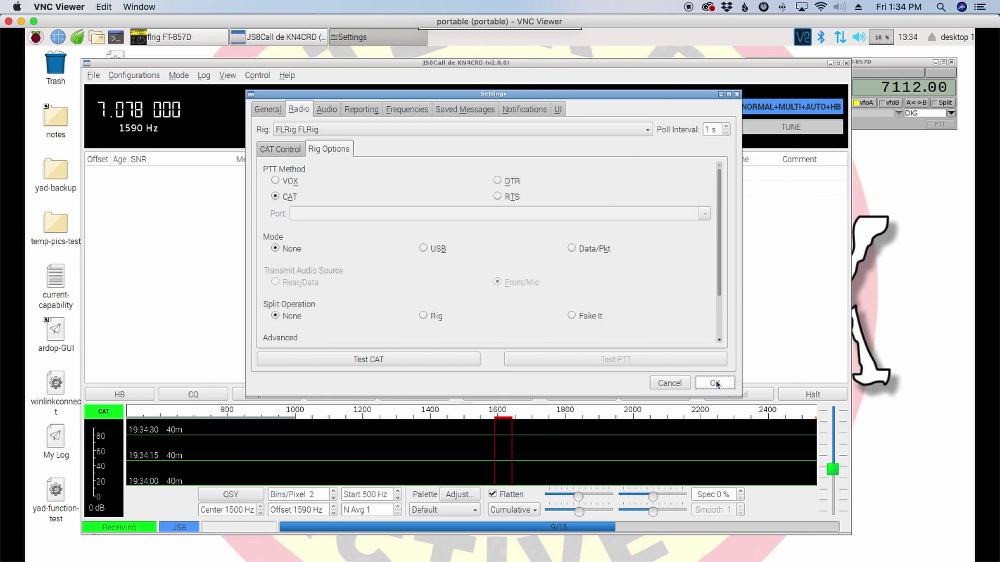
left_click(715, 384)
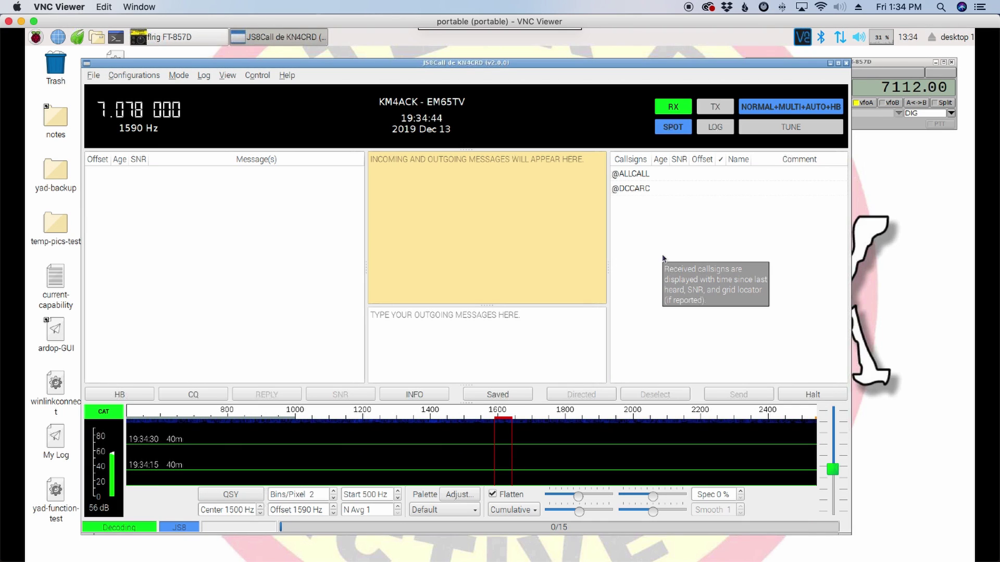
- Send a heartbeat immediately from JS8Call, and close the program once stations have replied
left_click(871, 64)
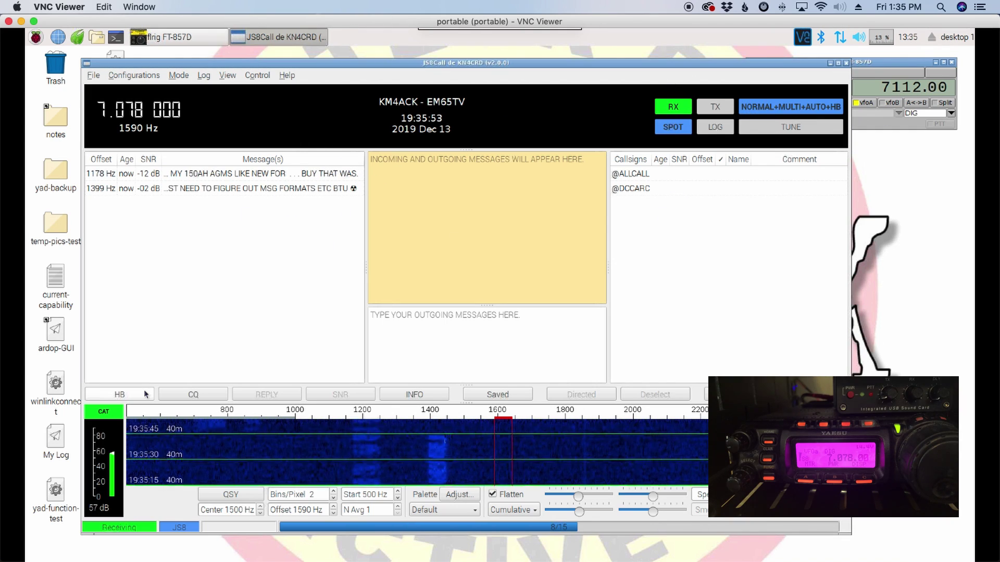
left_click(133, 394)
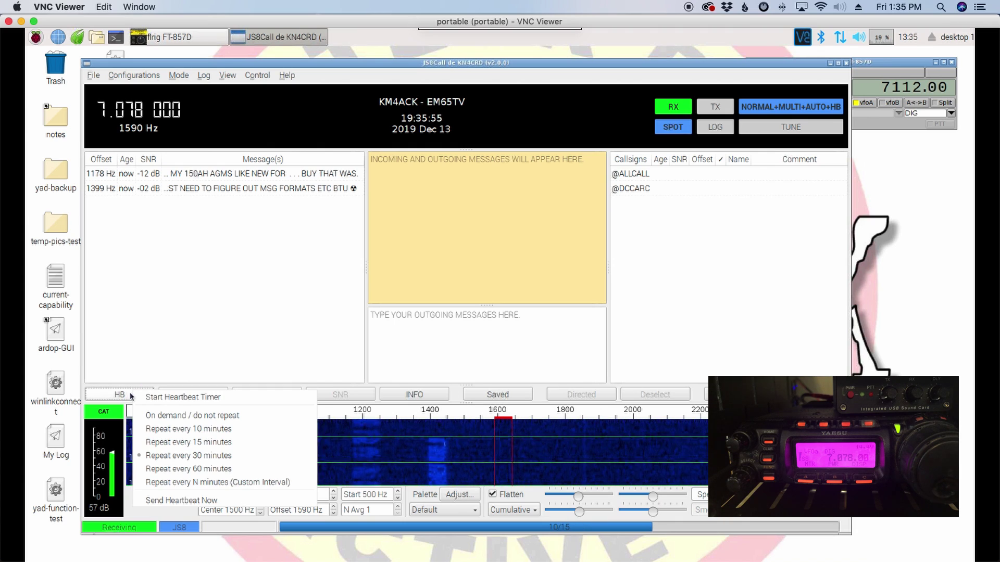
left_click(186, 501)
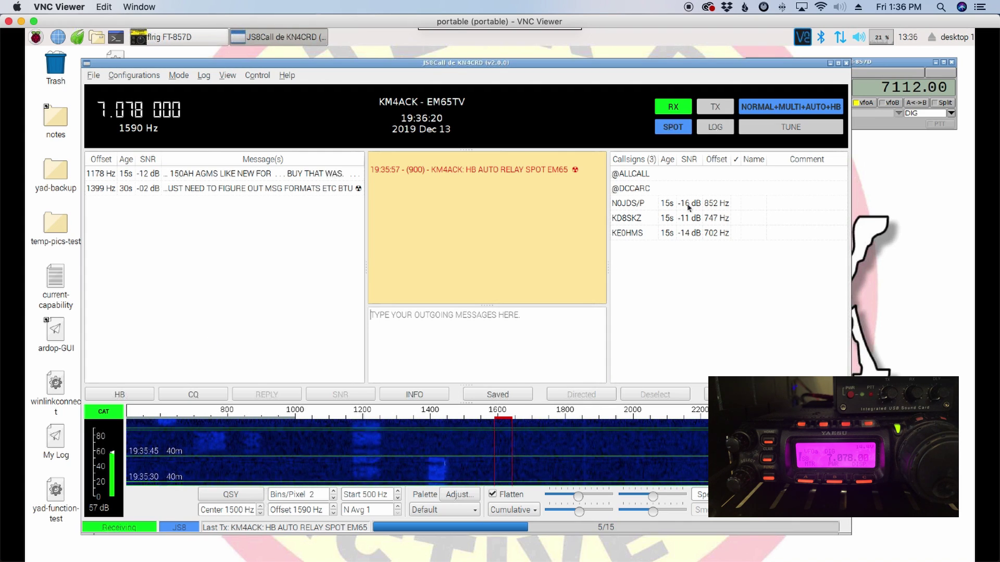
left_click(846, 63)
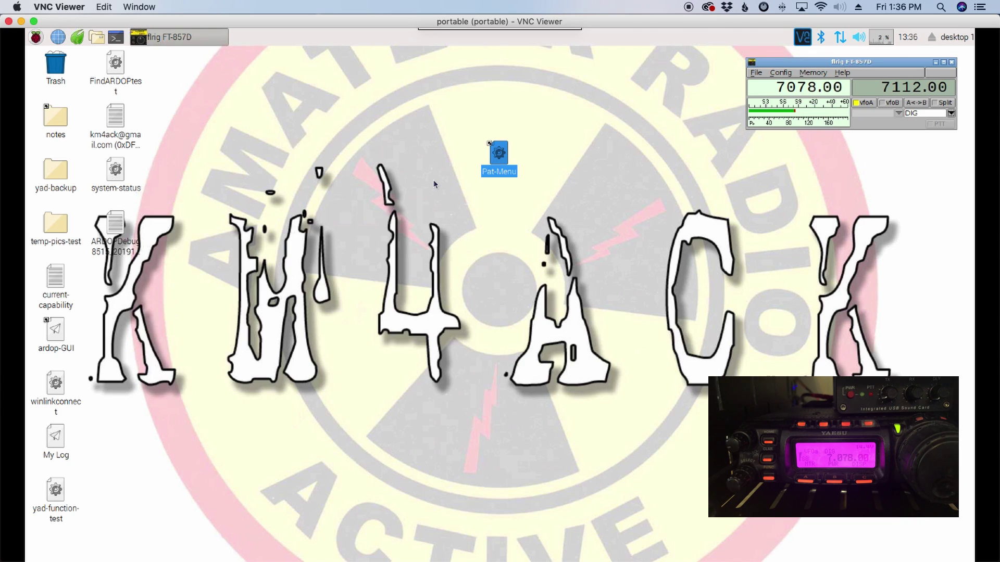
- Open a terminal and run "pat configure" to edit the Pat configuration file
left_click(116, 39)
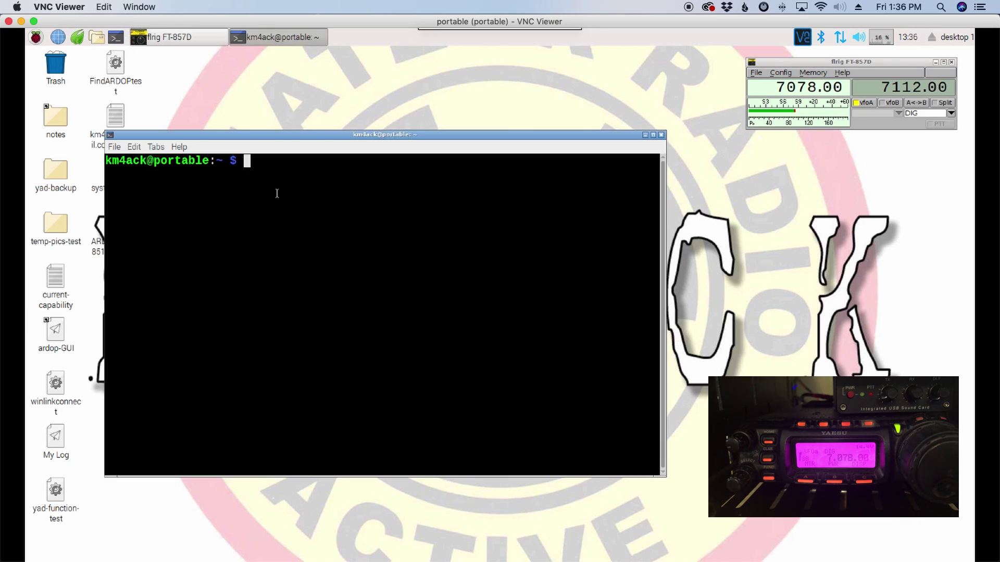
type("pat configure")
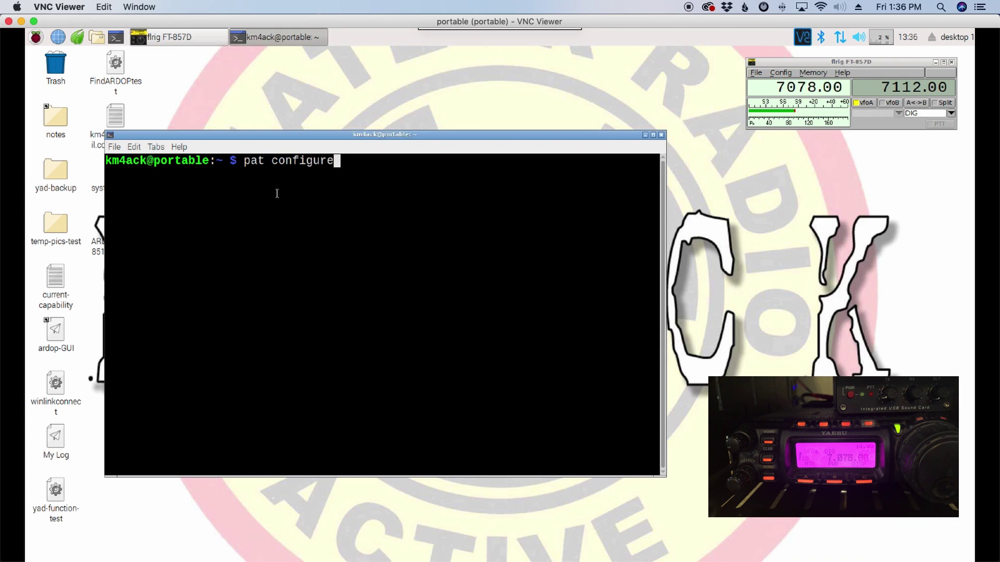
key("Return")
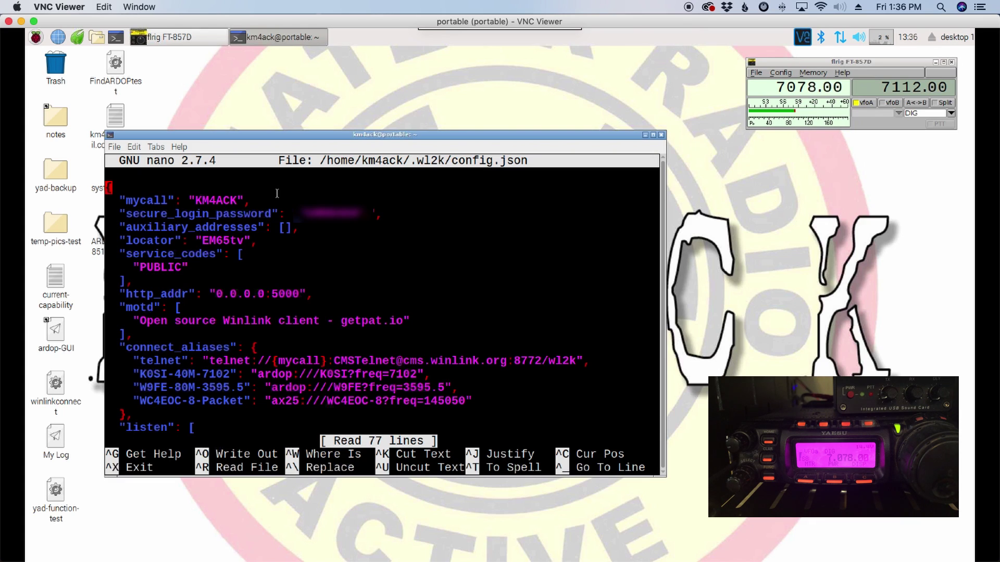
- Change the ptt_ctrl value in the ardop section of config.json to true
scroll(277, 193, "down", 10)
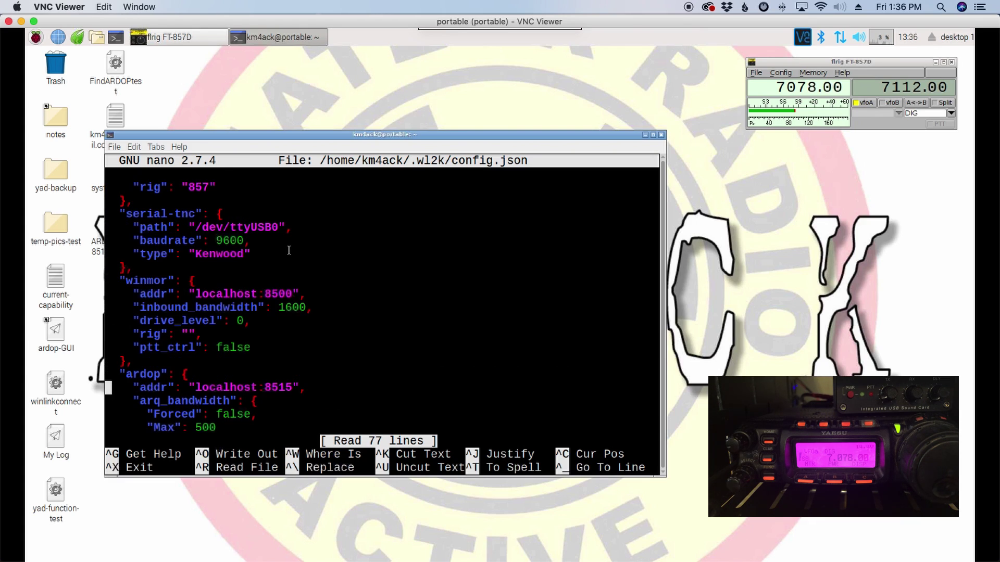
scroll(288, 250, "down", 1)
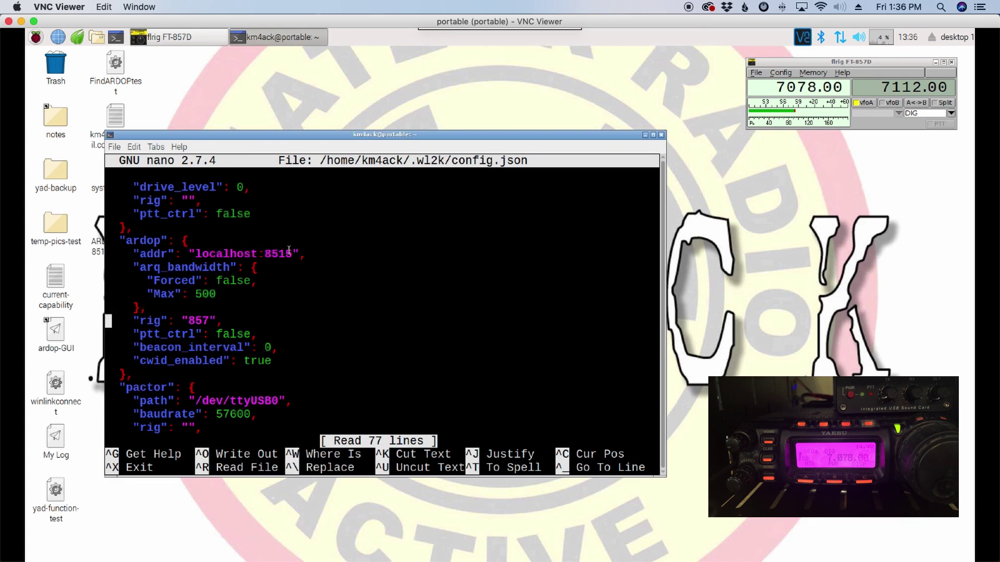
key("Down")
key("Down")
key("Up")
key("End")
key("Left")
key("Left")
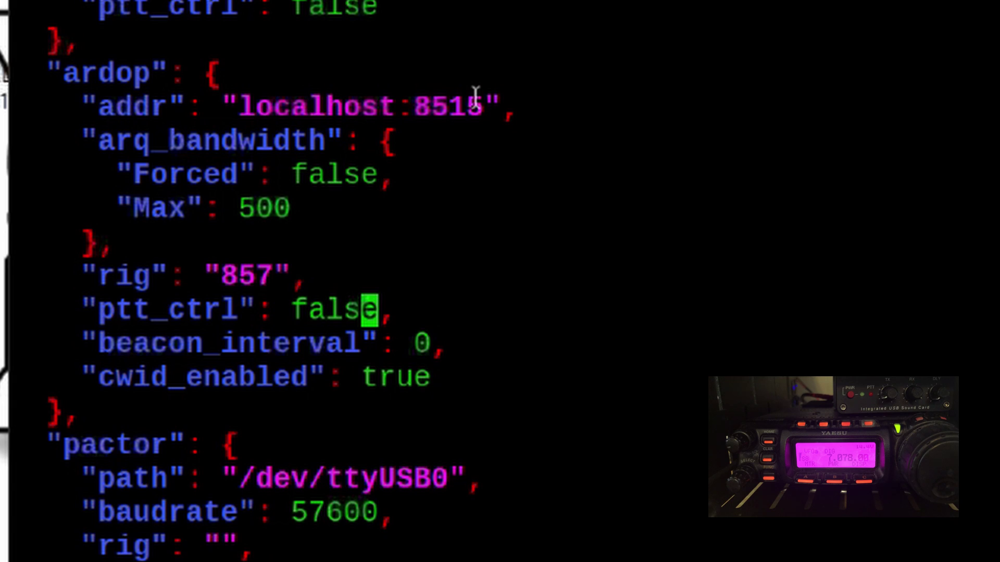
left_click_drag(104, 311, 235, 307)
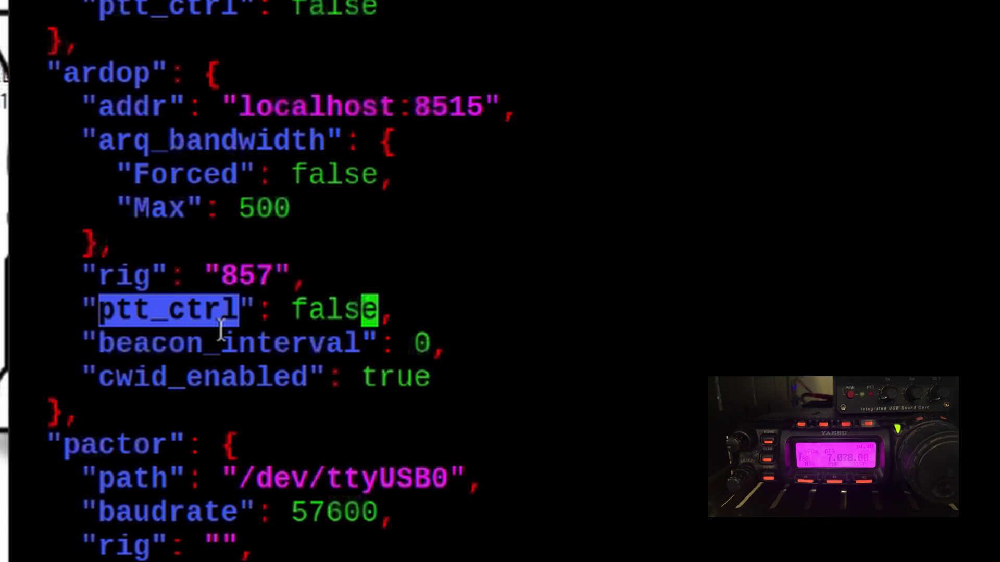
key("Right")
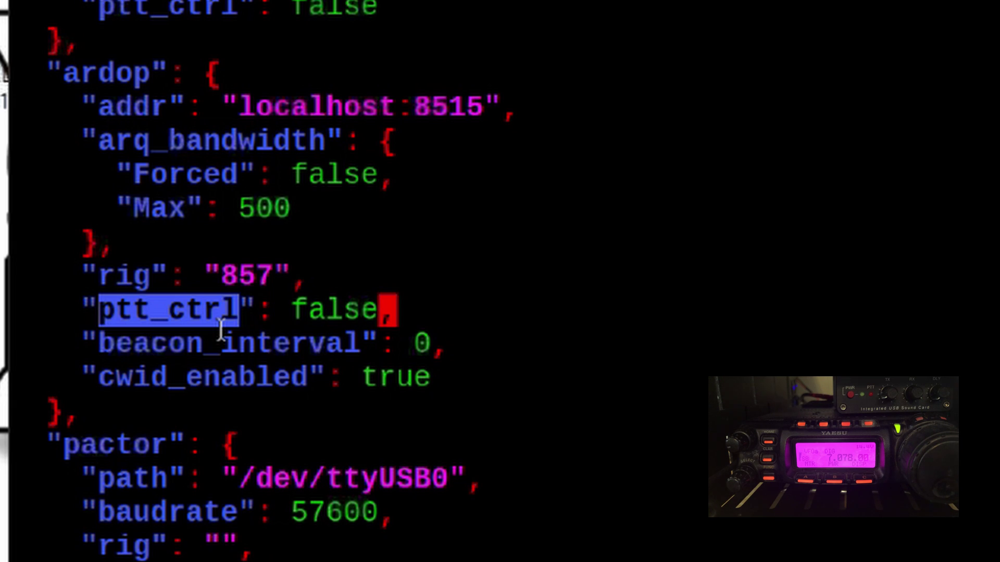
key("BackSpace")
key("BackSpace")
key("BackSpace")
key("BackSpace")
key("BackSpace")
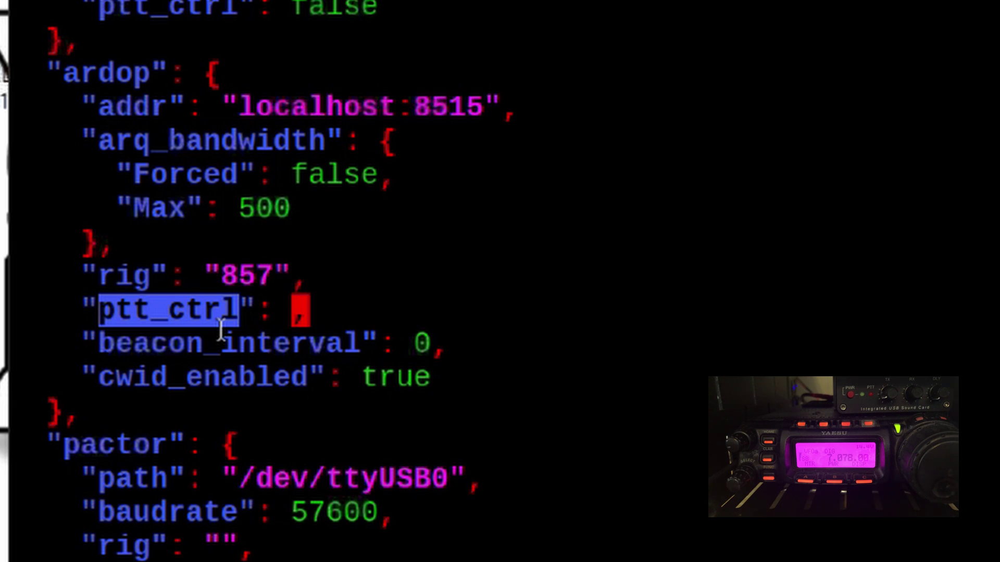
type("true")
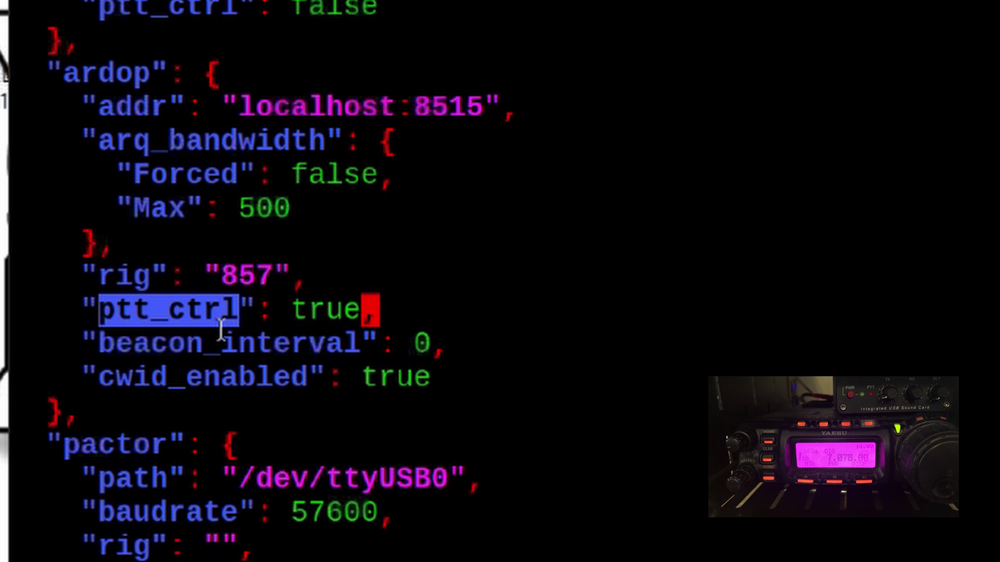
- Save config.json under its existing name and exit the nano editor
key("ctrl+o")
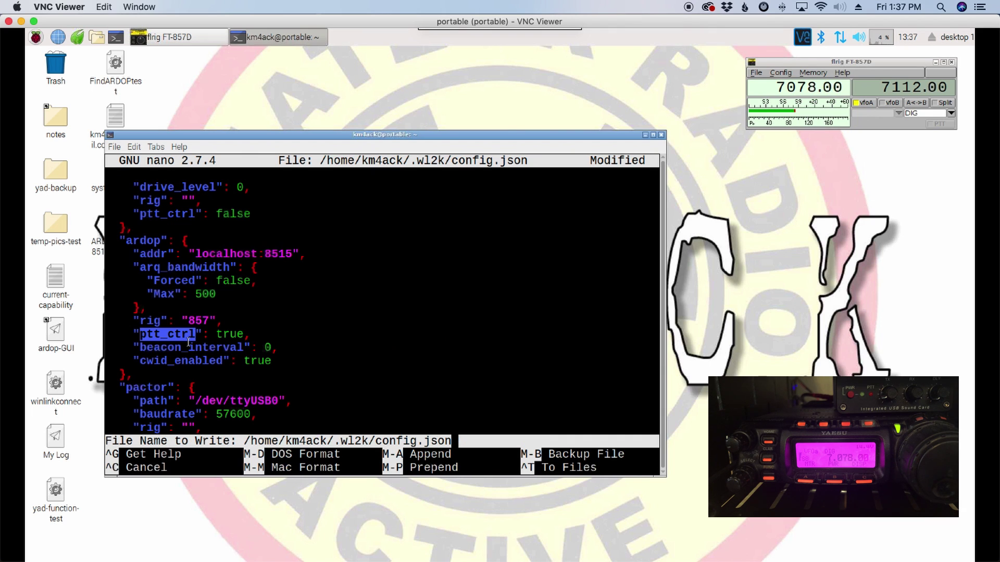
key("Return")
key("ctrl+x")
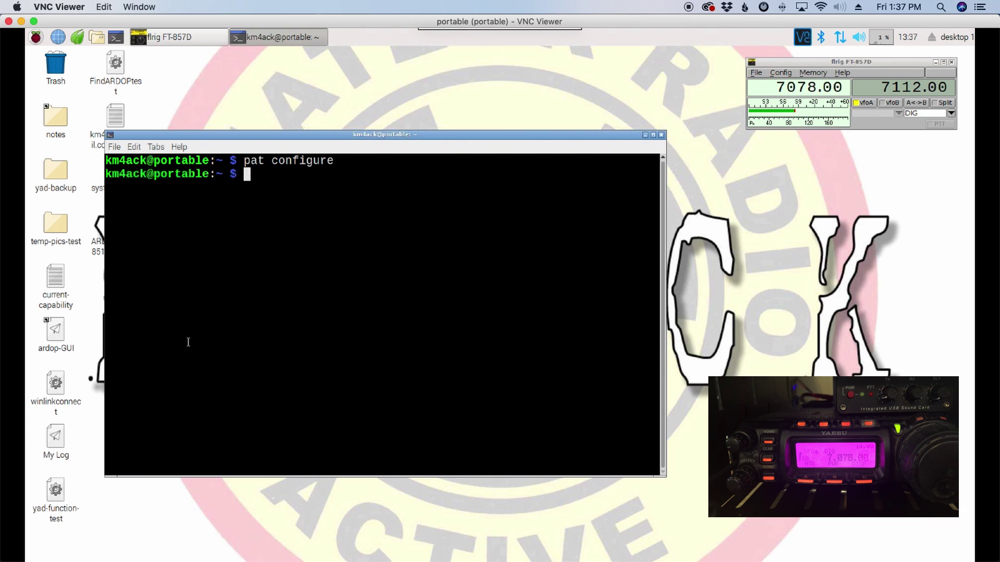
- Restart Pat by running "sudo killall pat" and "sudo systemctl start pat@" followed by the Pi's login username
type("sudo killall pat")
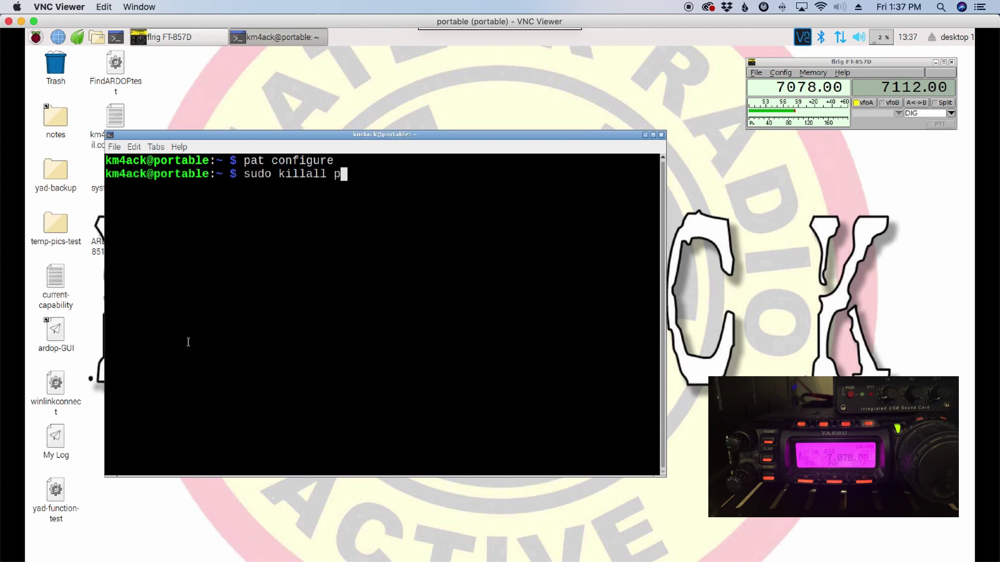
key("Return")
type("sudo ")
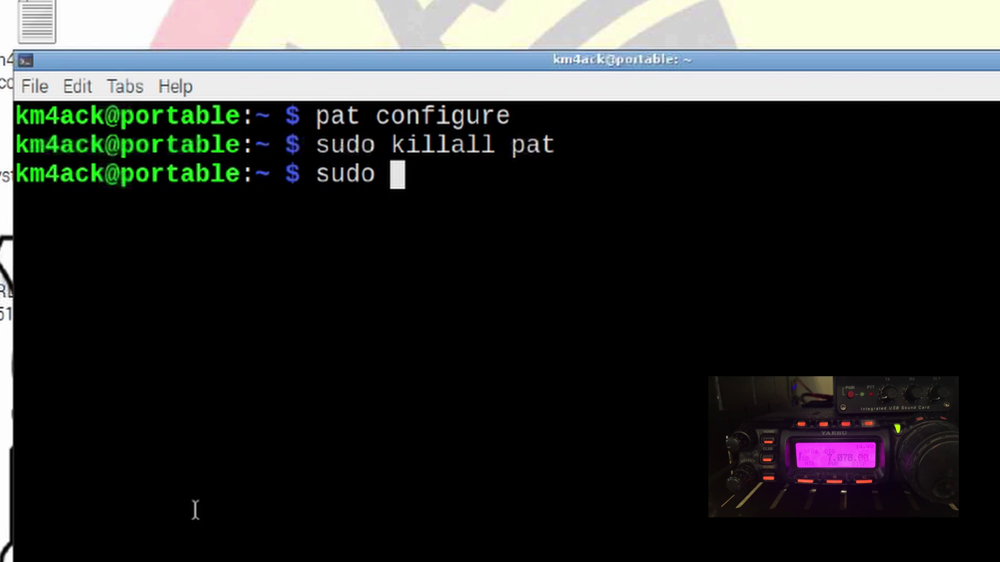
type("systemctl")
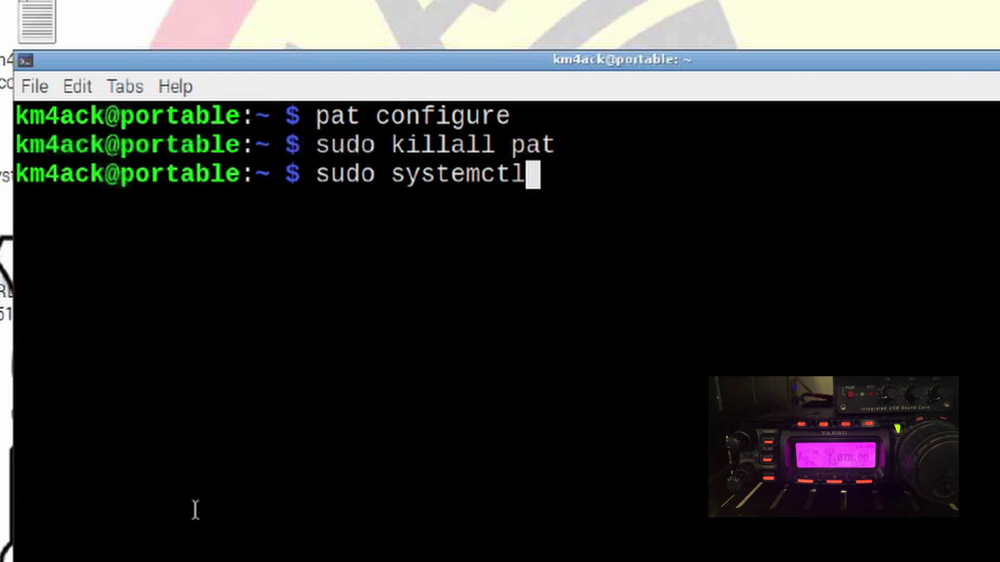
type(" start")
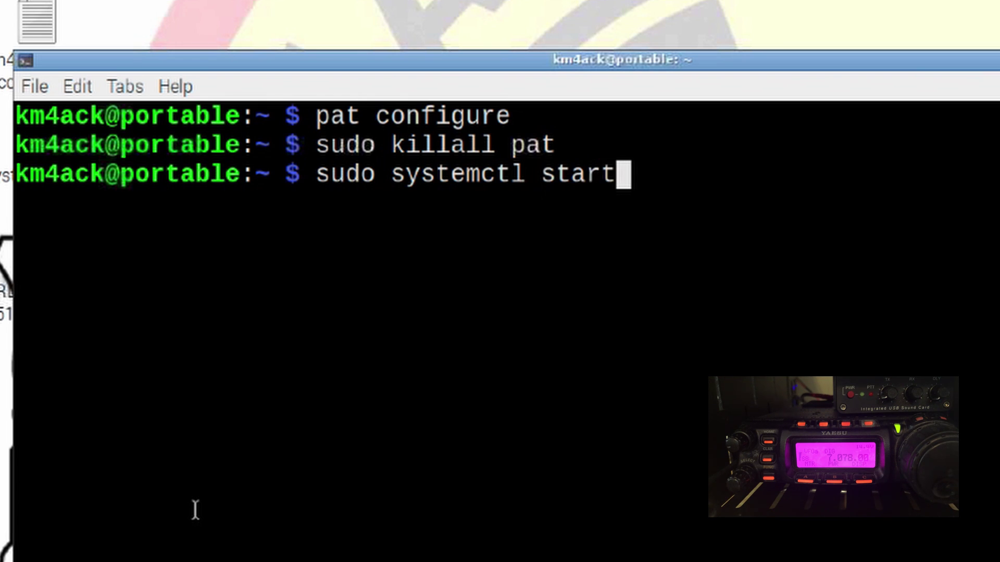
type(" pat@")
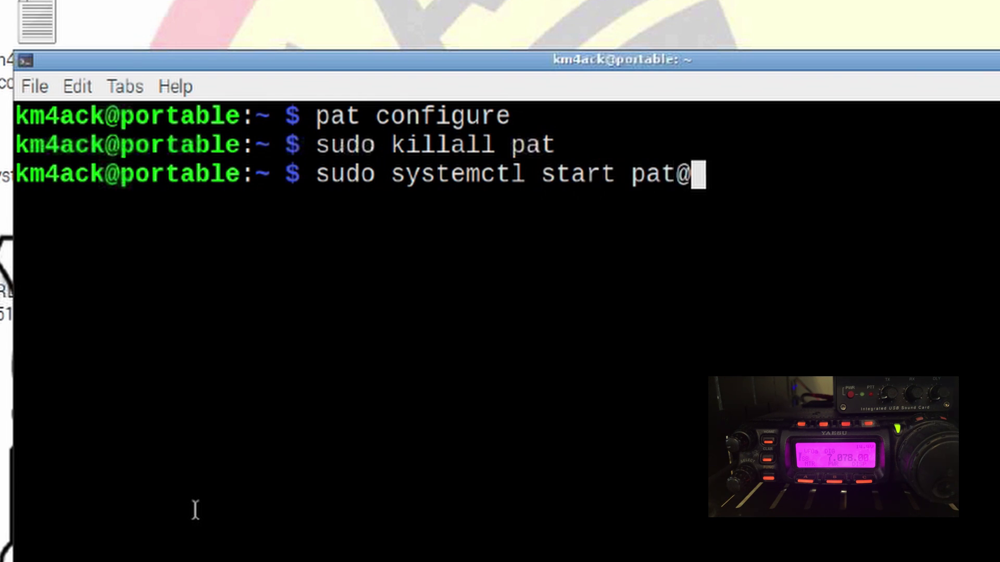
type("km4ack")
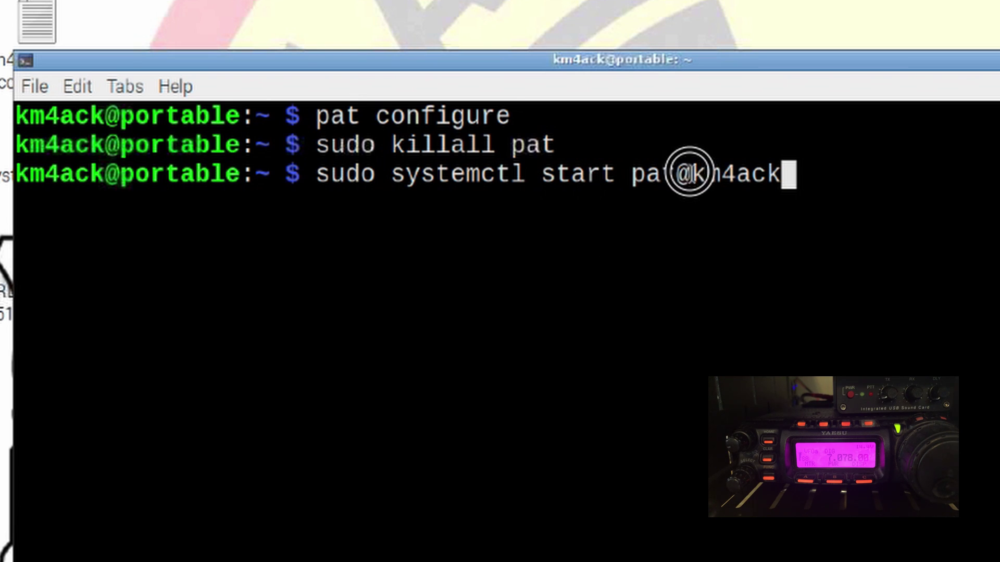
left_click_drag(694, 171, 795, 173)
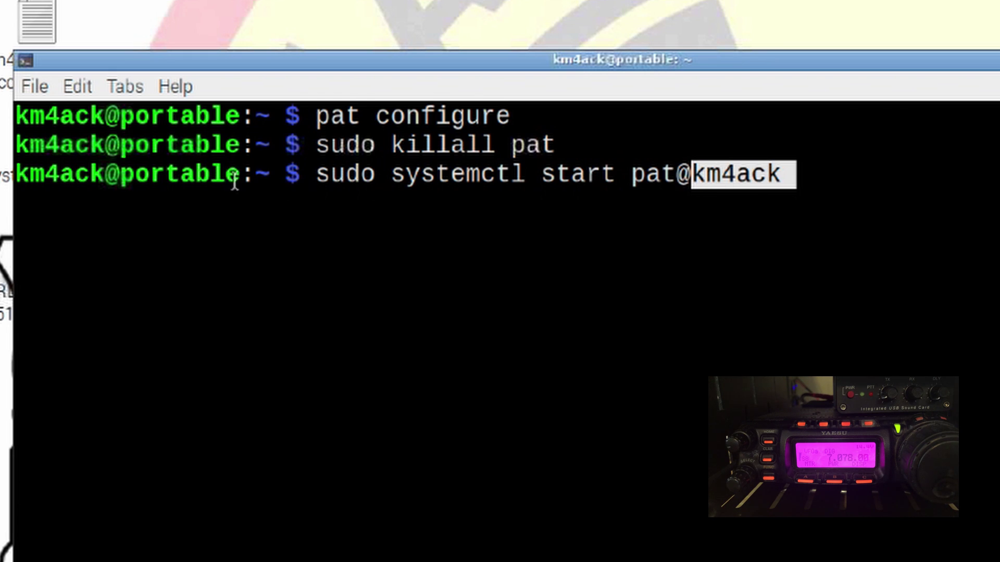
left_click_drag(105, 174, 19, 171)
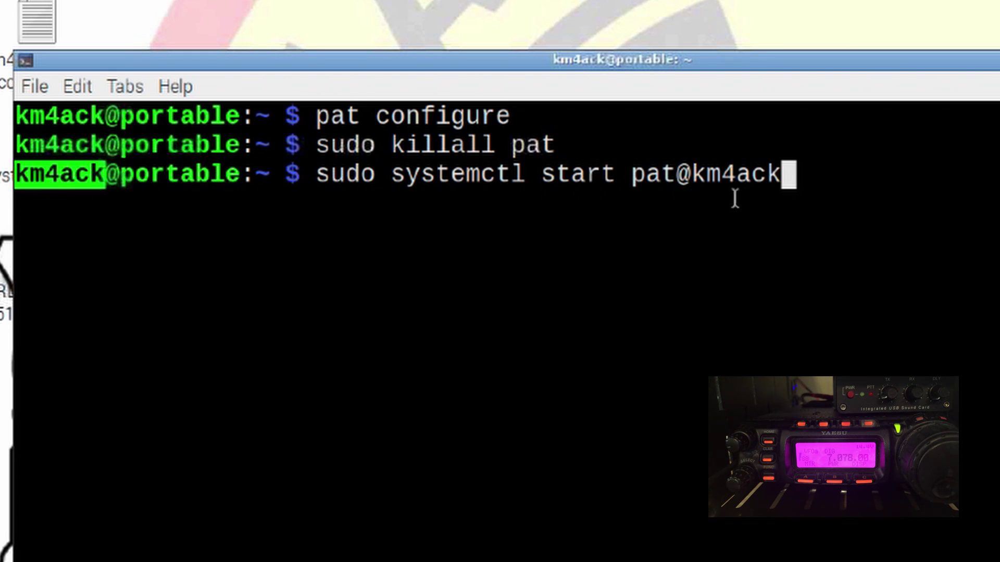
left_click(834, 191)
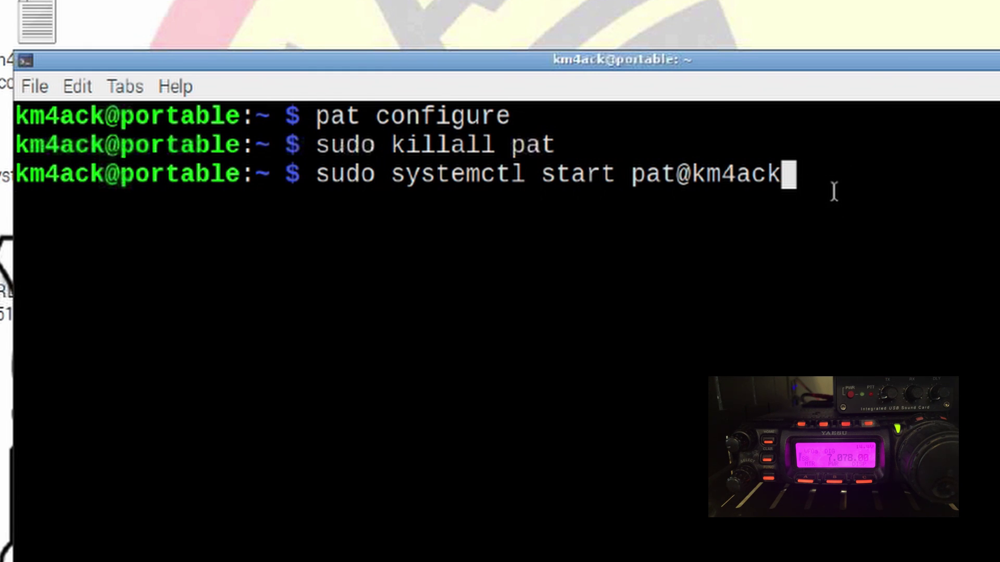
key("Return")
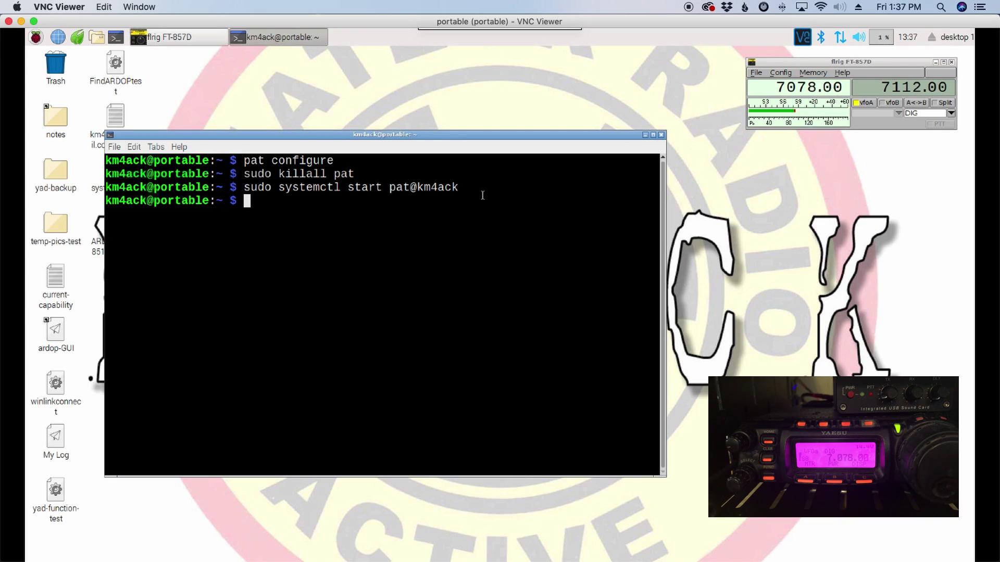
- Execute the desktop's Pat-Menu script in a terminal and choose option 2 to start ARDOP
left_click_drag(462, 163, 474, 184)
left_click(499, 156)
double_click(499, 156)
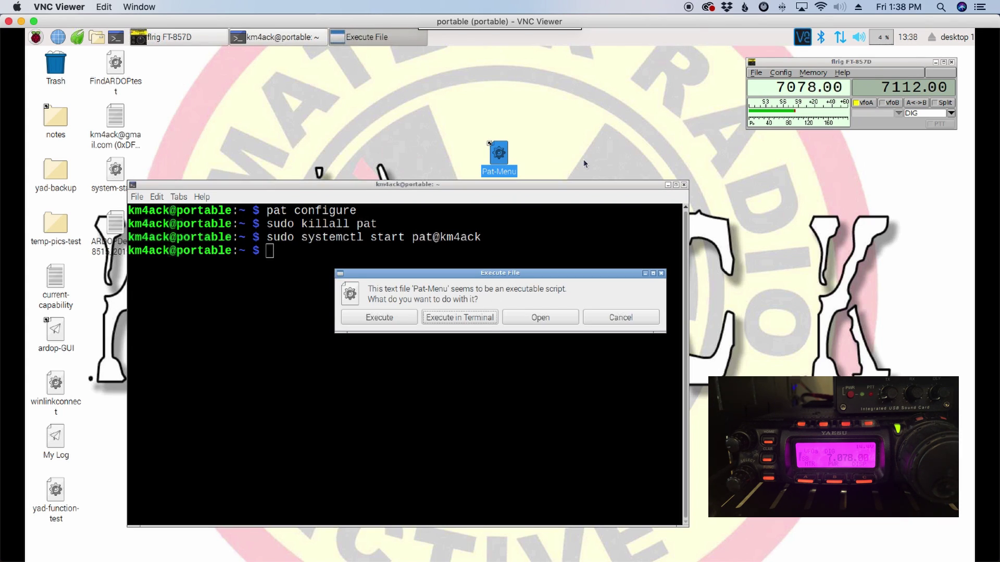
left_click(468, 319)
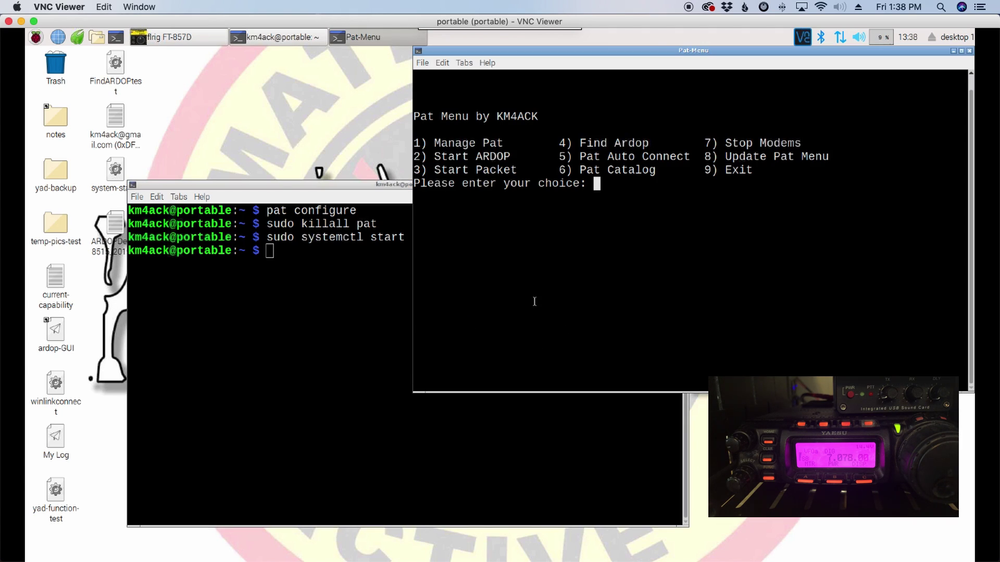
type("2")
key("Return")
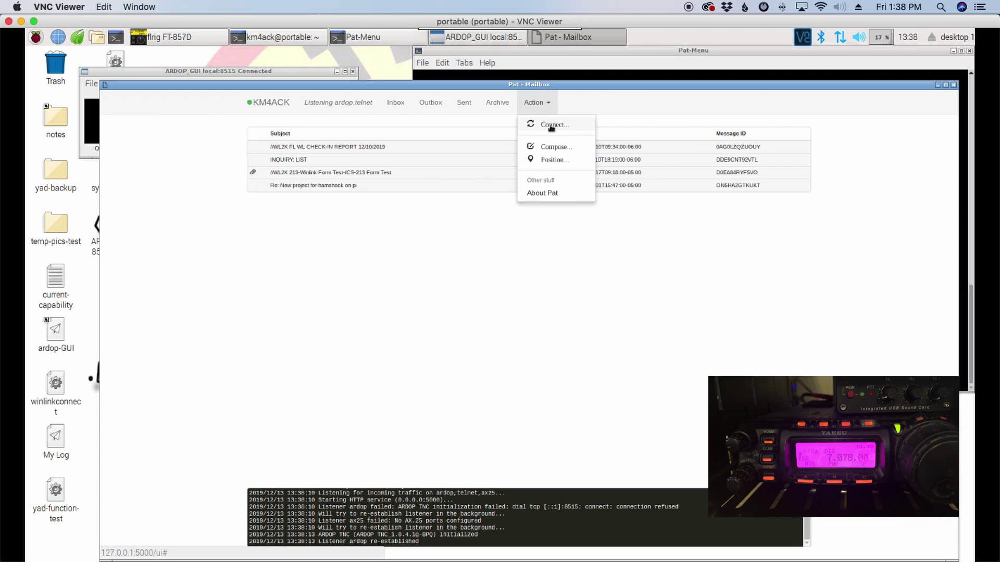
left_click(536, 104)
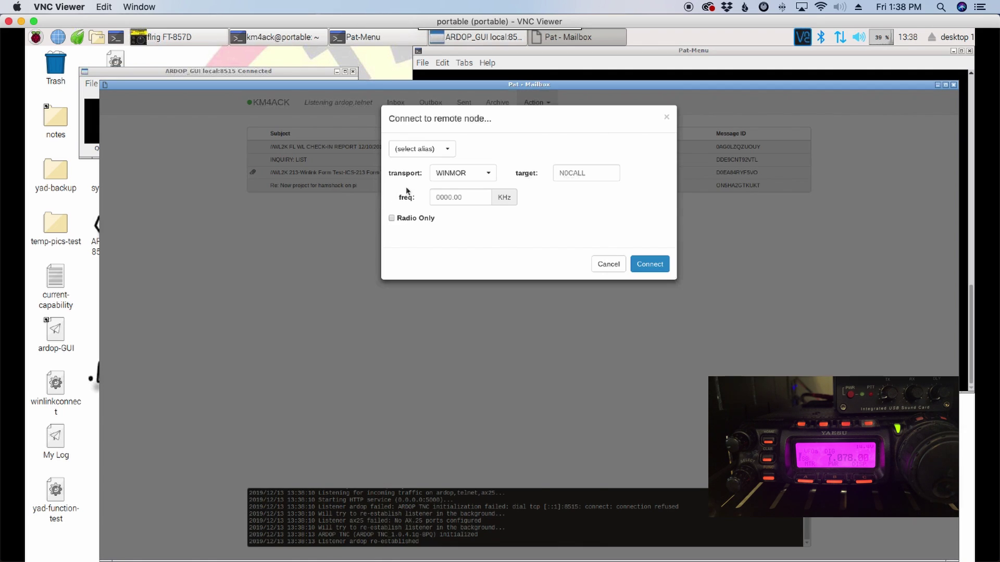
left_click(431, 150)
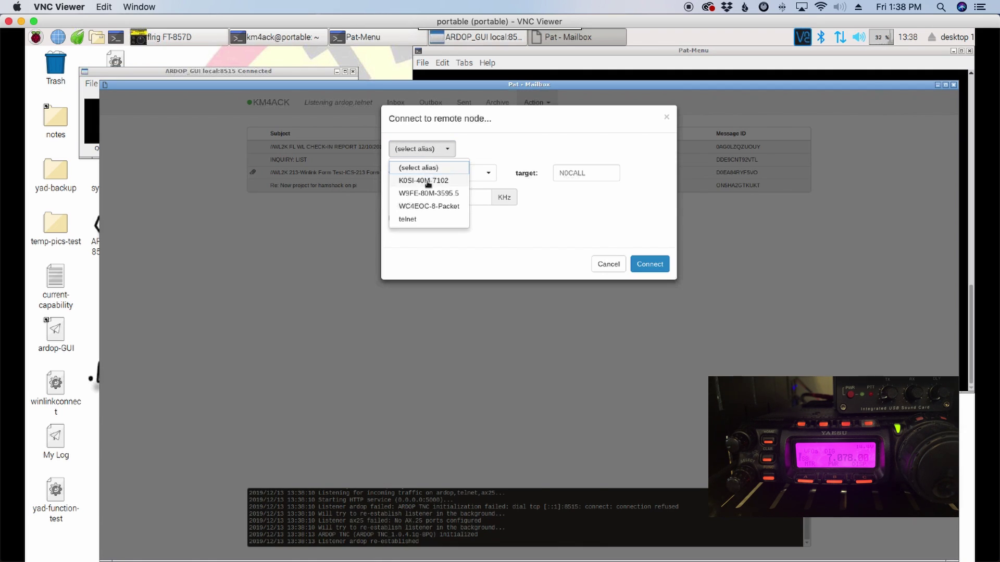
left_click(422, 180)
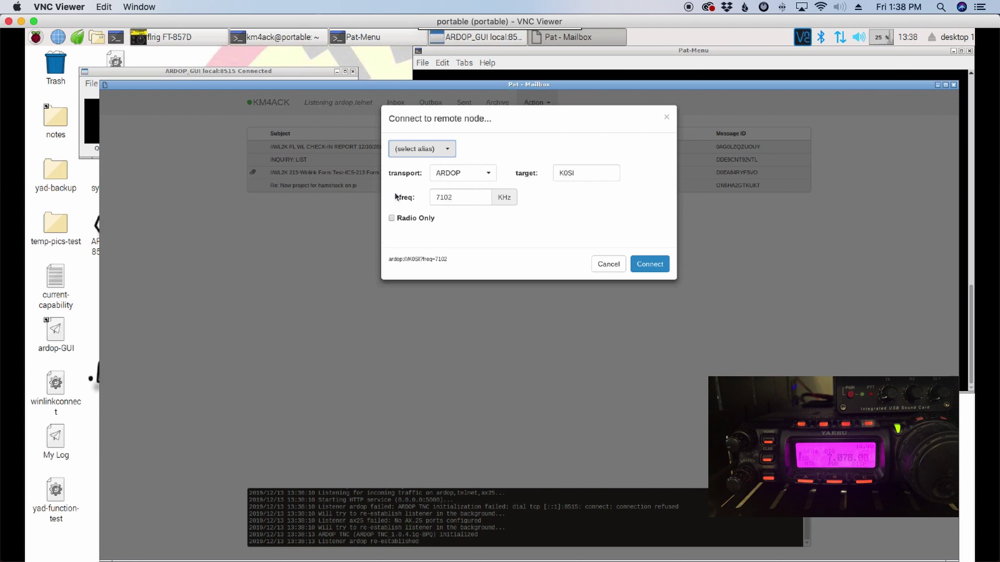
left_click(648, 264)
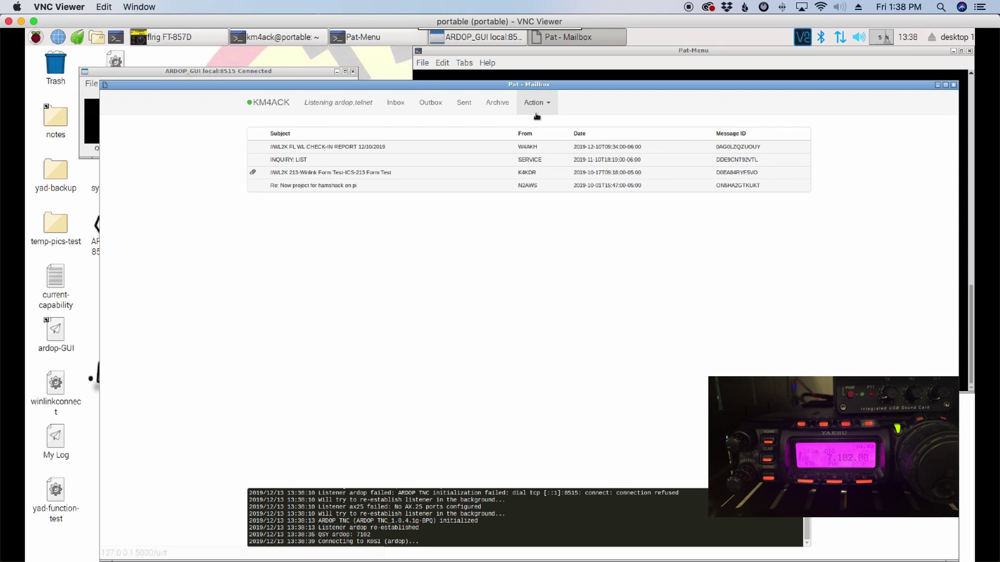
- Stop the modems with option 7 of the Pat Menu and close the Pat mailbox window
left_click(550, 50)
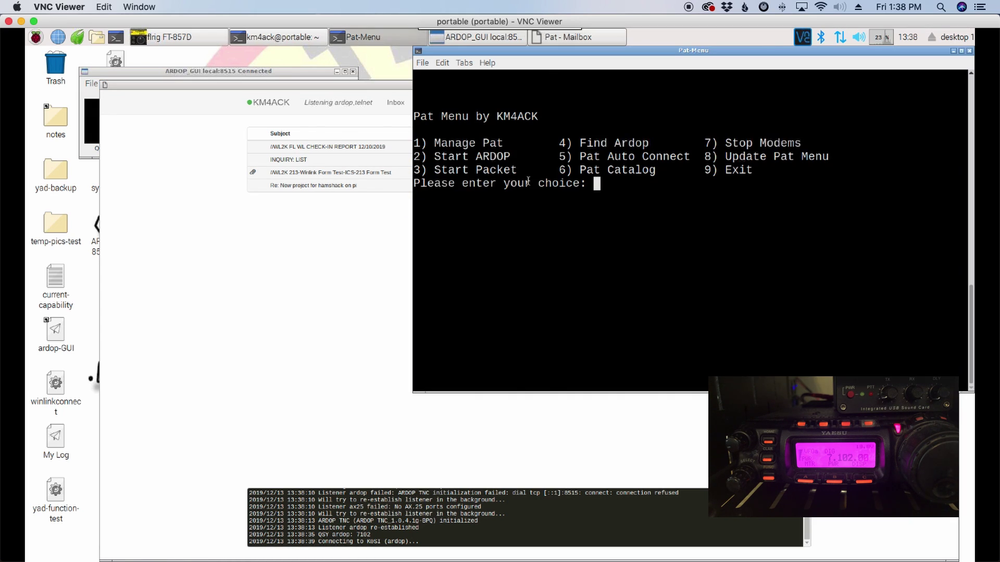
type("7")
key("Return")
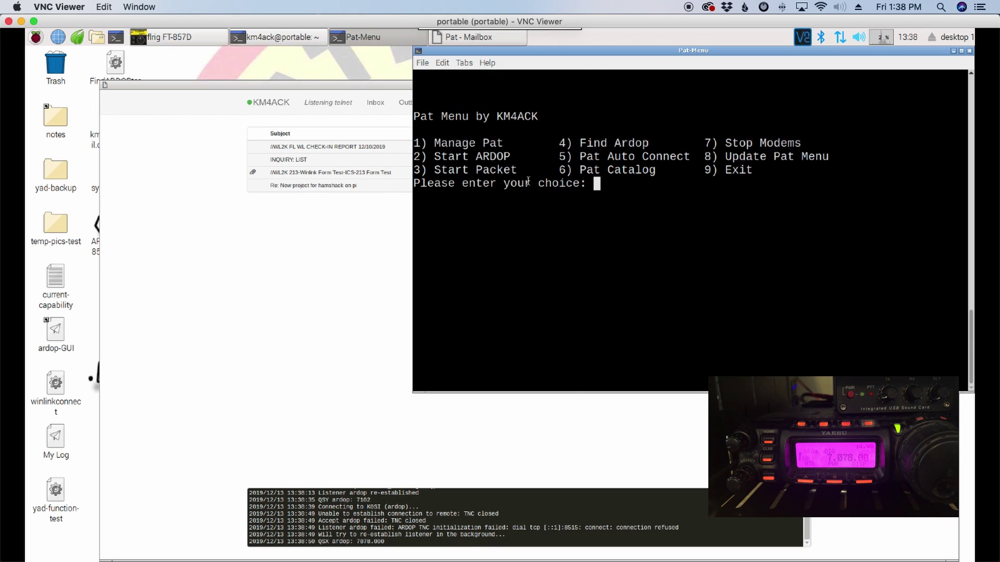
left_click(268, 85)
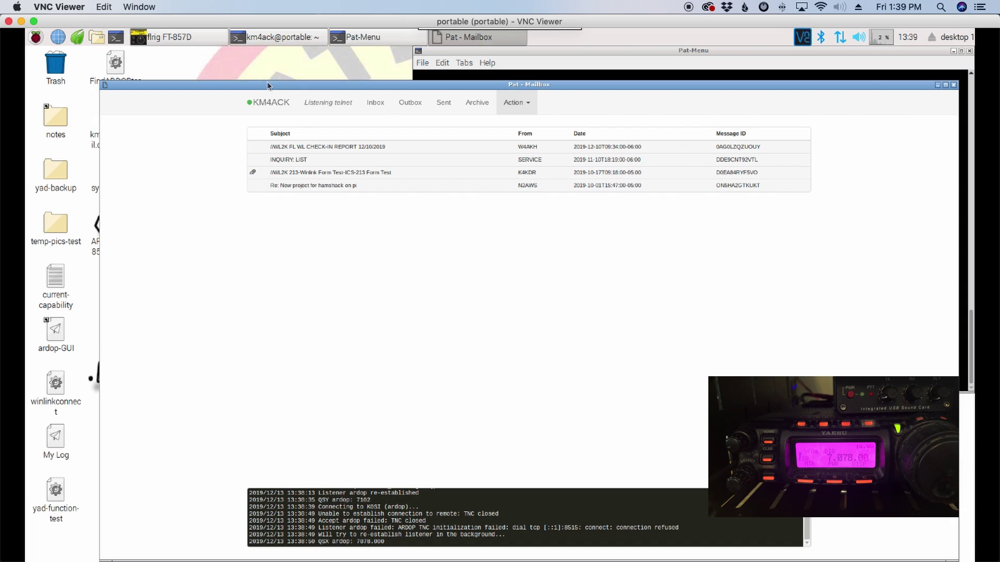
left_click(952, 86)
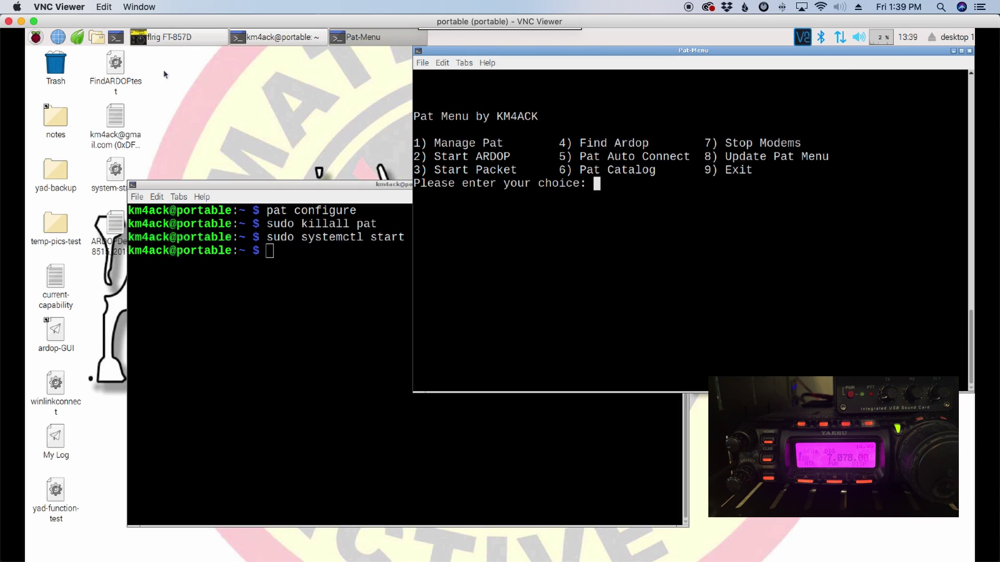
- Open direwolf.conf from the home folder and go to its PTT settings
left_click(97, 41)
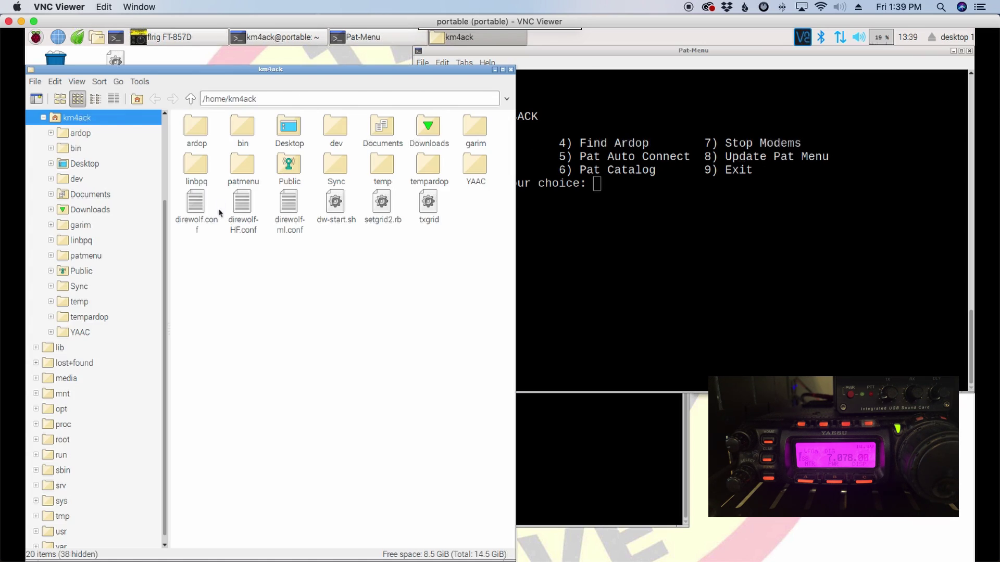
left_click(196, 207)
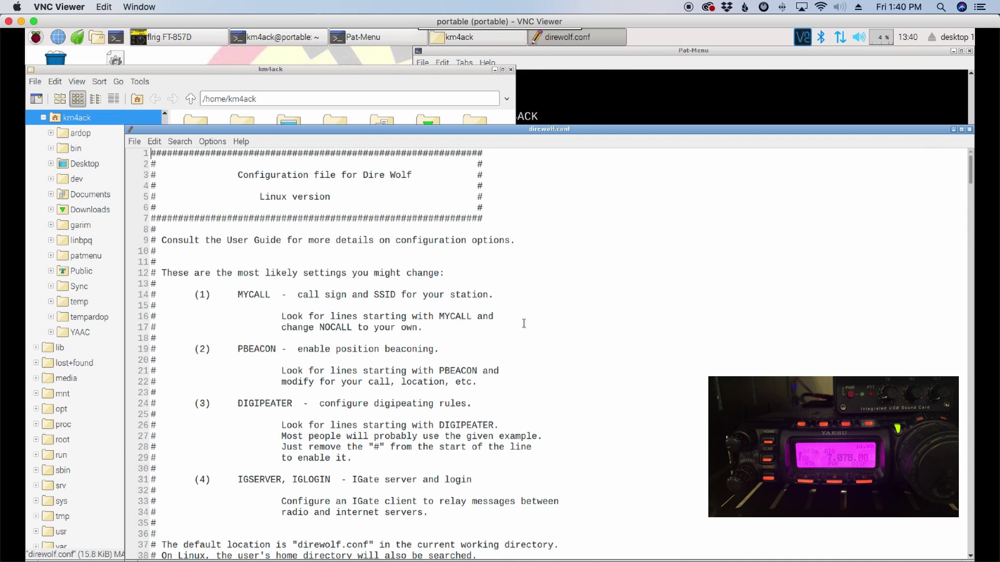
scroll(523, 323, "down", 16)
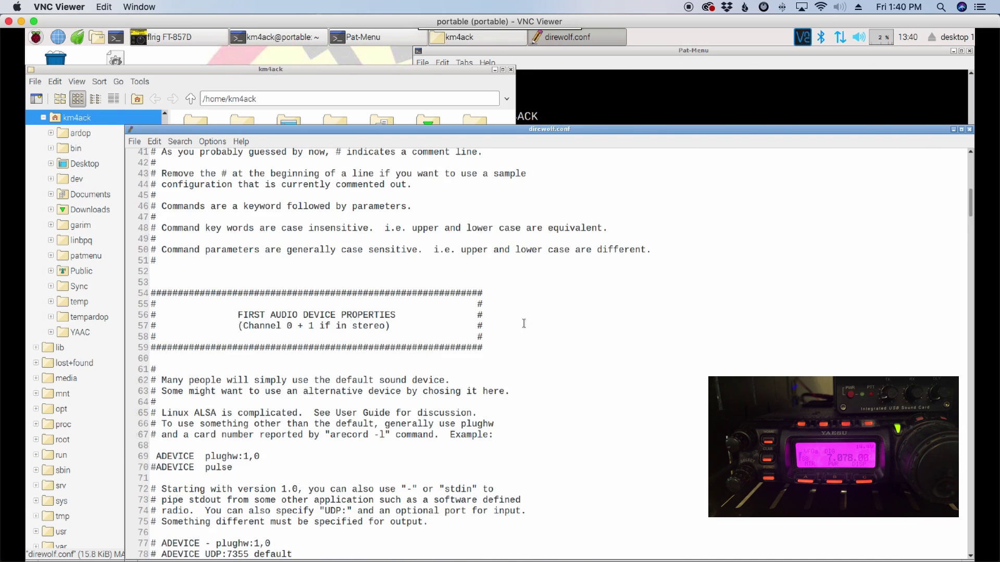
scroll(524, 324, "down", 15)
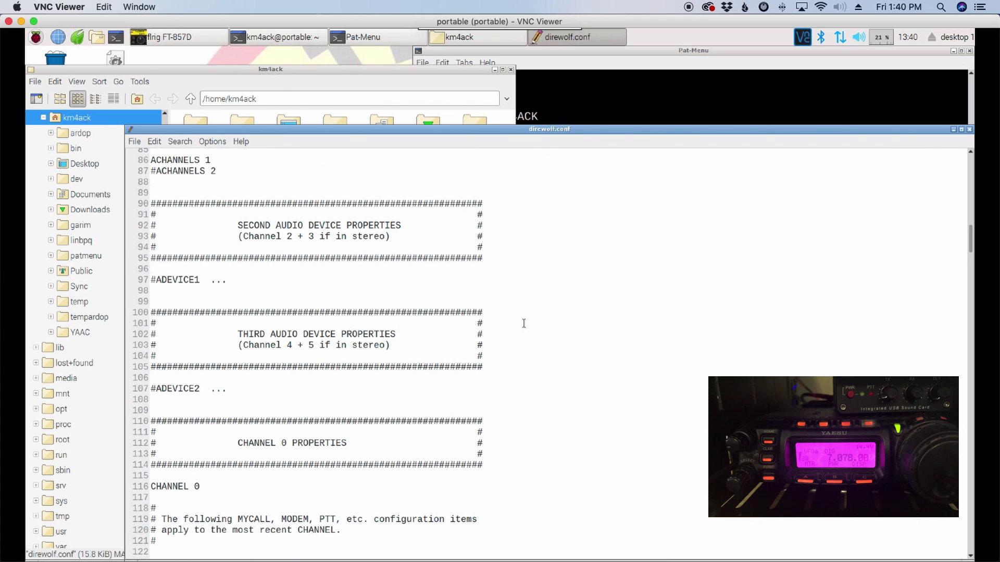
scroll(523, 324, "down", 20)
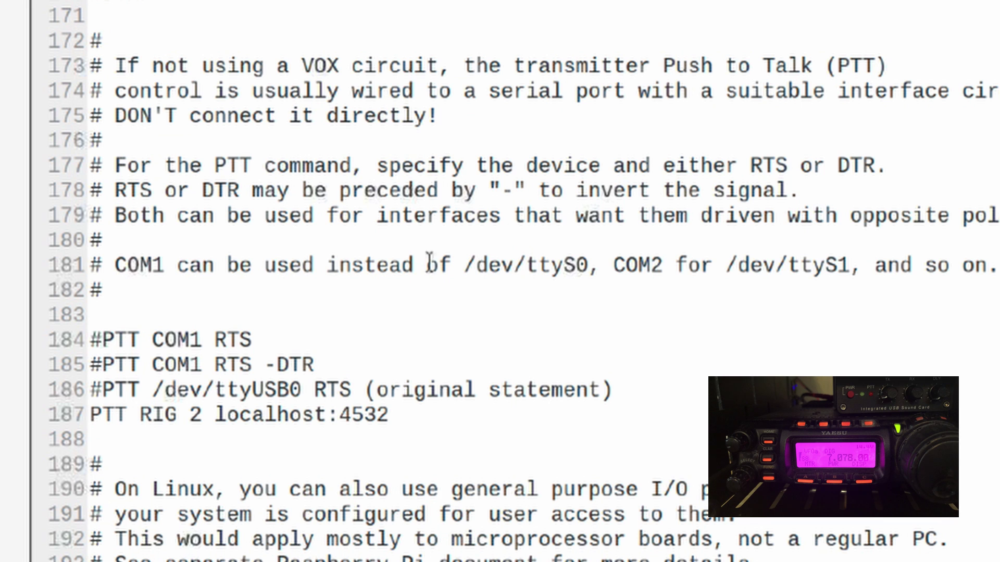
- Examine the commented-out PTT lines and the active "PTT RIG 2 localhost:4532" line in direwolf.conf
left_click_drag(618, 390, 94, 230)
scroll(364, 388, "down", 1)
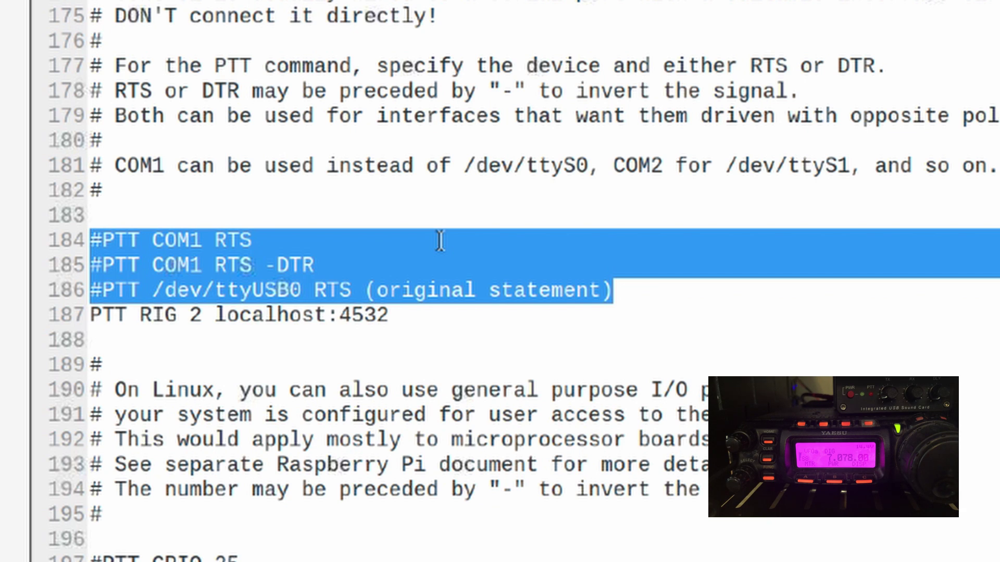
left_click_drag(425, 315, 86, 315)
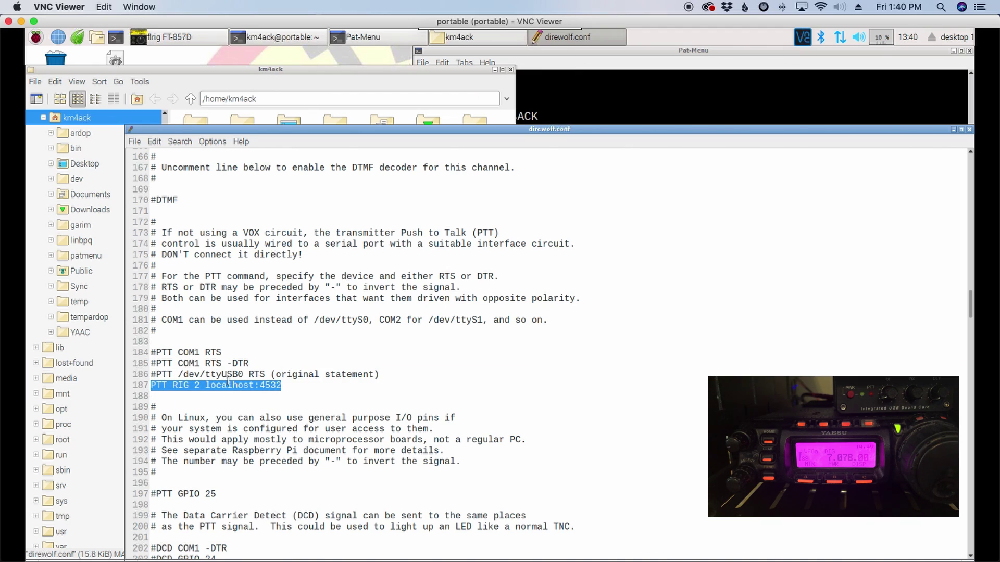
left_click(154, 385)
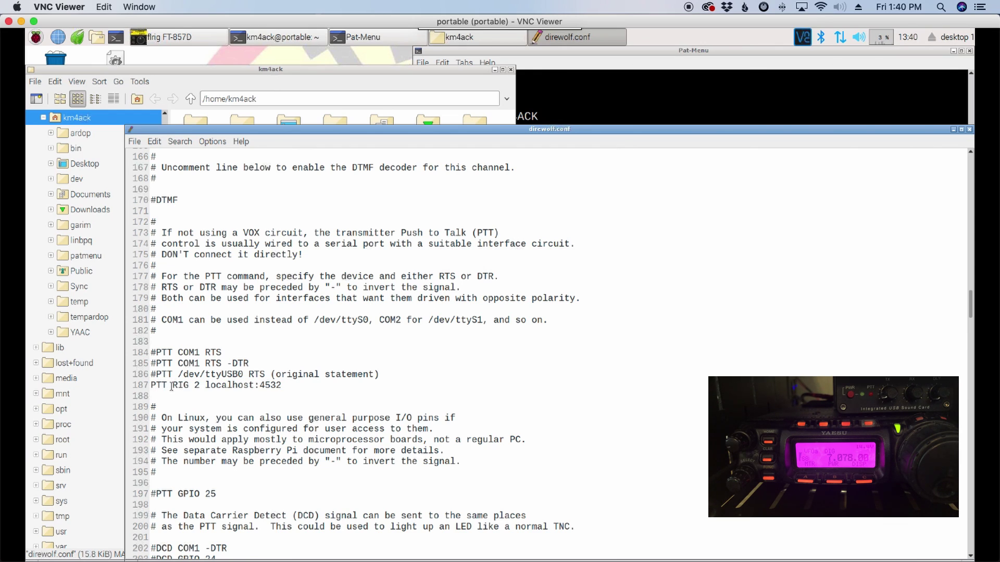
left_click_drag(172, 385, 246, 385)
left_click_drag(355, 305, 444, 303)
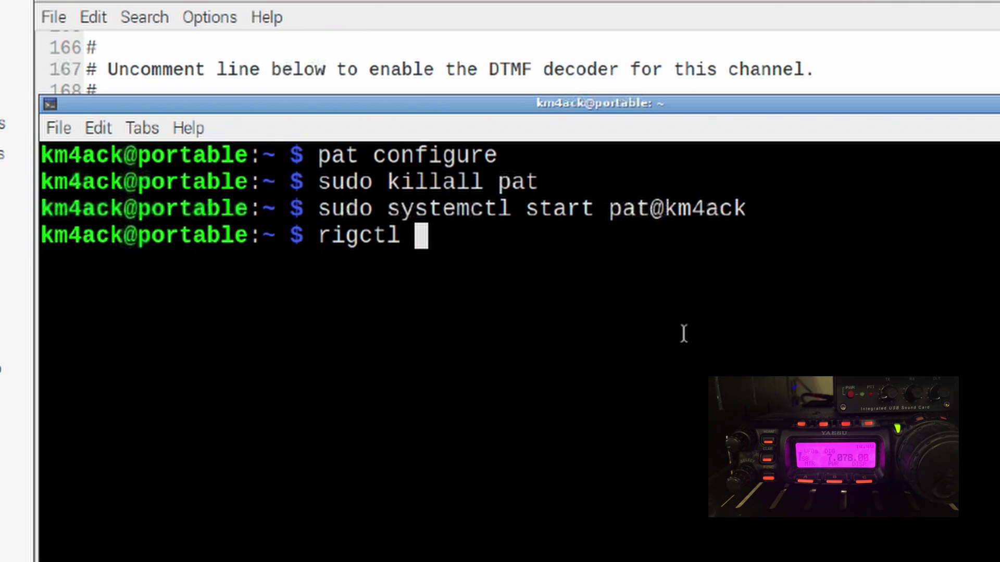
- List the supported rigs with "rigctl -l | more", check the Hamlib NET rigctl entry and quit the listing
type("-l")
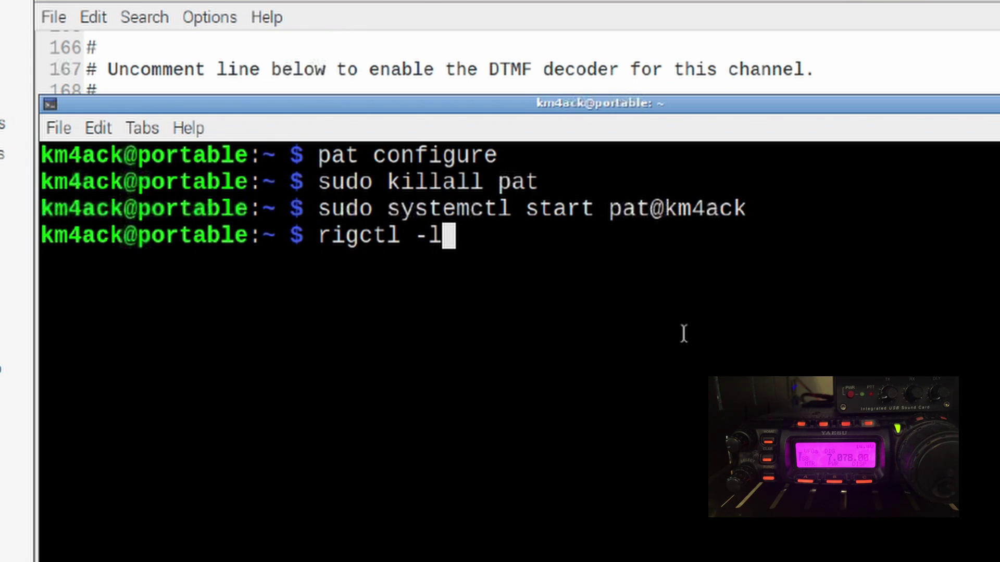
type("| more")
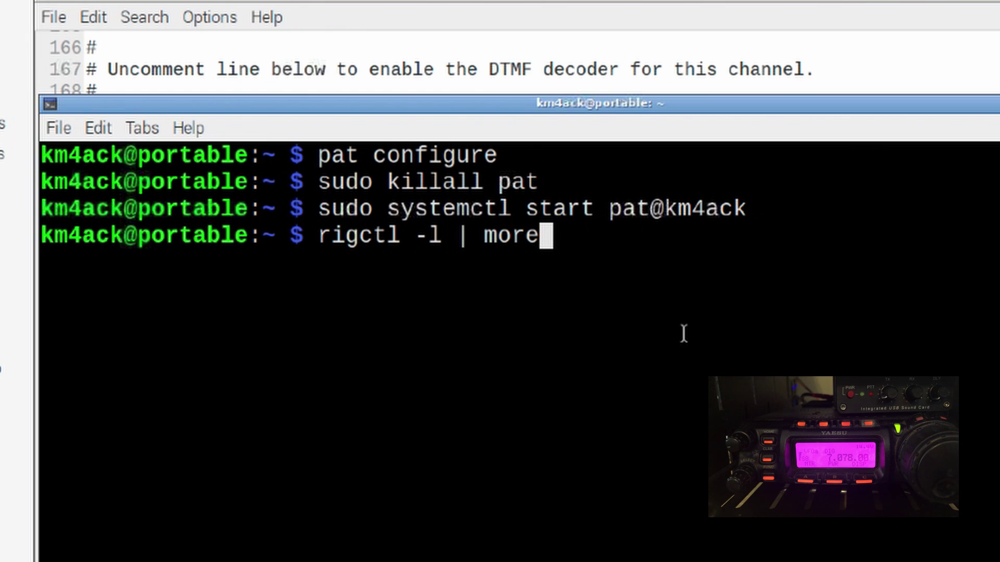
key("Return")
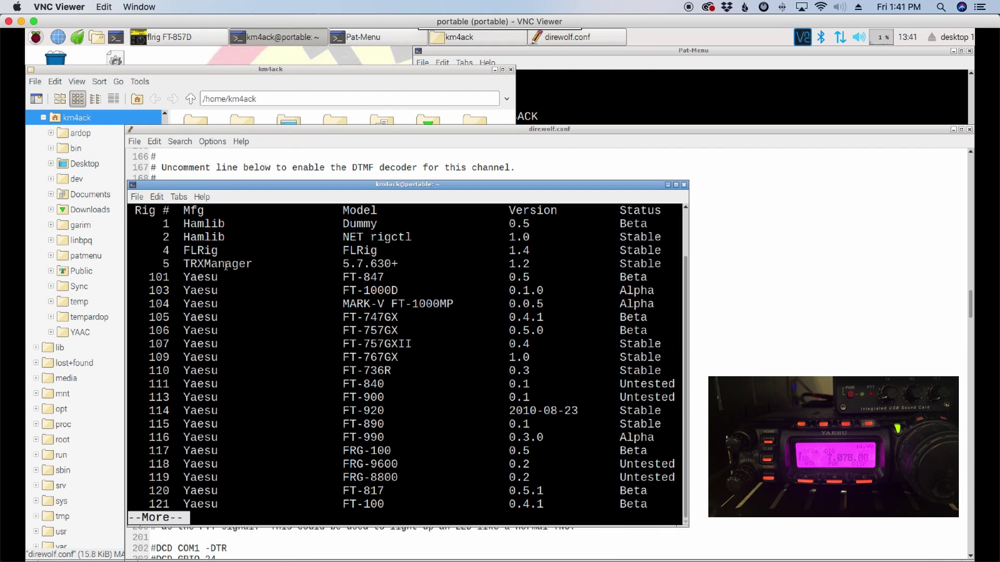
left_click(165, 238)
left_click_drag(165, 237, 417, 238)
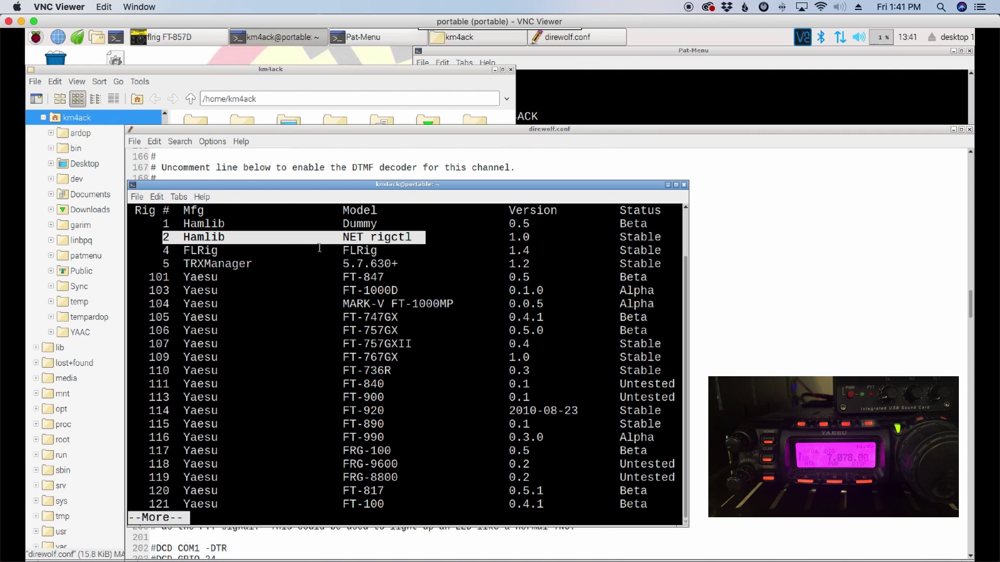
type("qw")
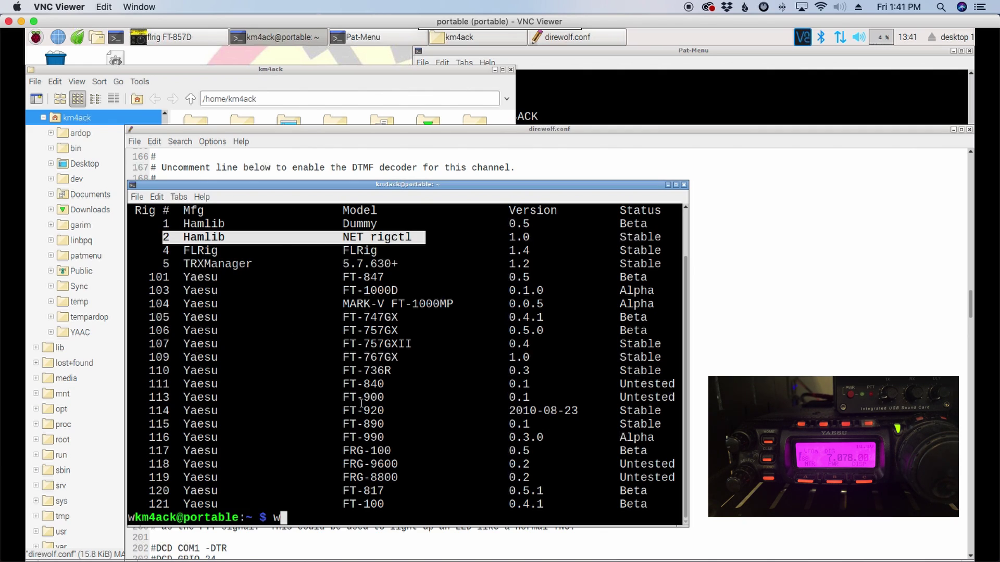
- Check the "RIG 2" and port 4532 entries on the active PTT line in direwolf.conf and close the file
key("BackSpace")
left_click(319, 132)
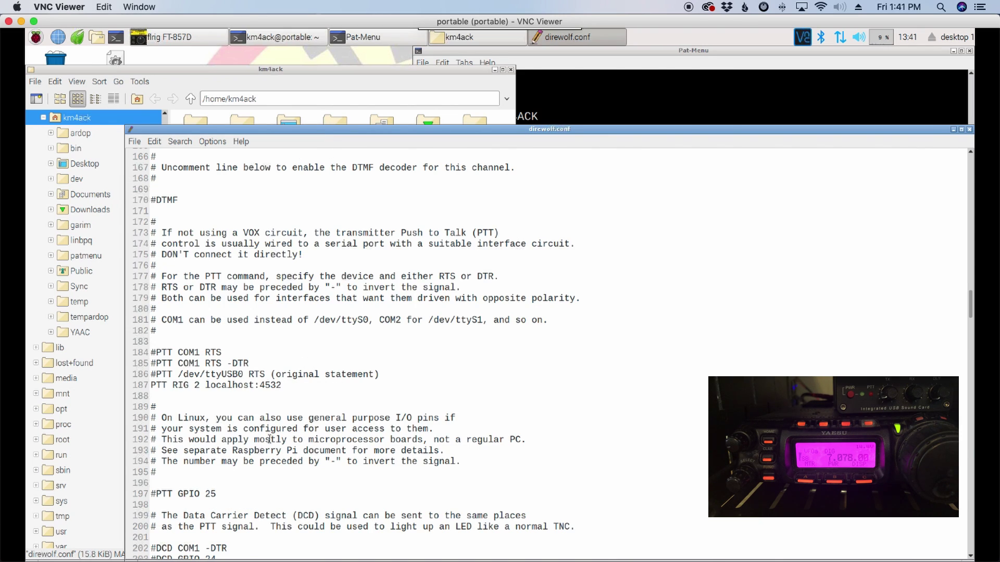
left_click_drag(173, 385, 202, 385)
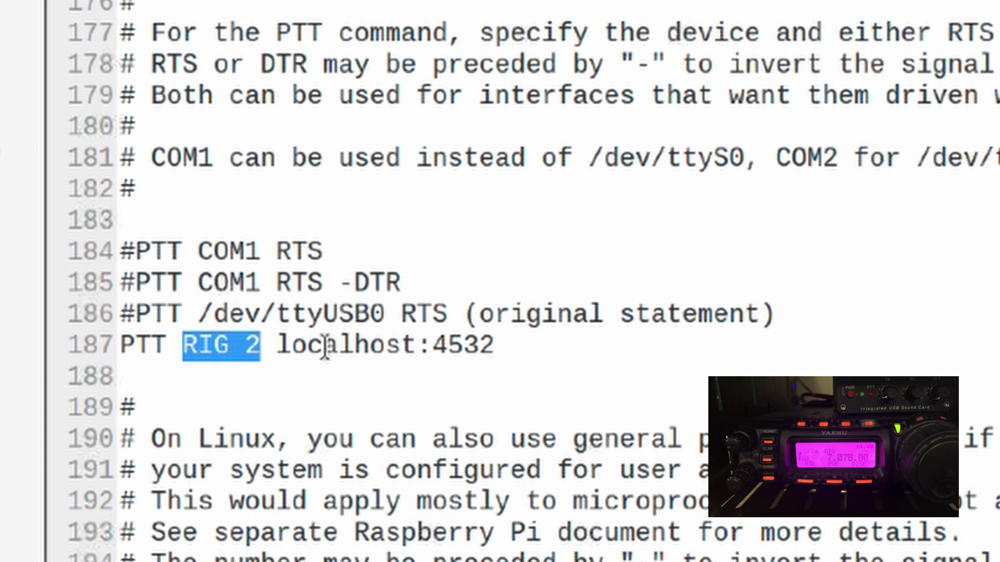
left_click_drag(433, 345, 496, 345)
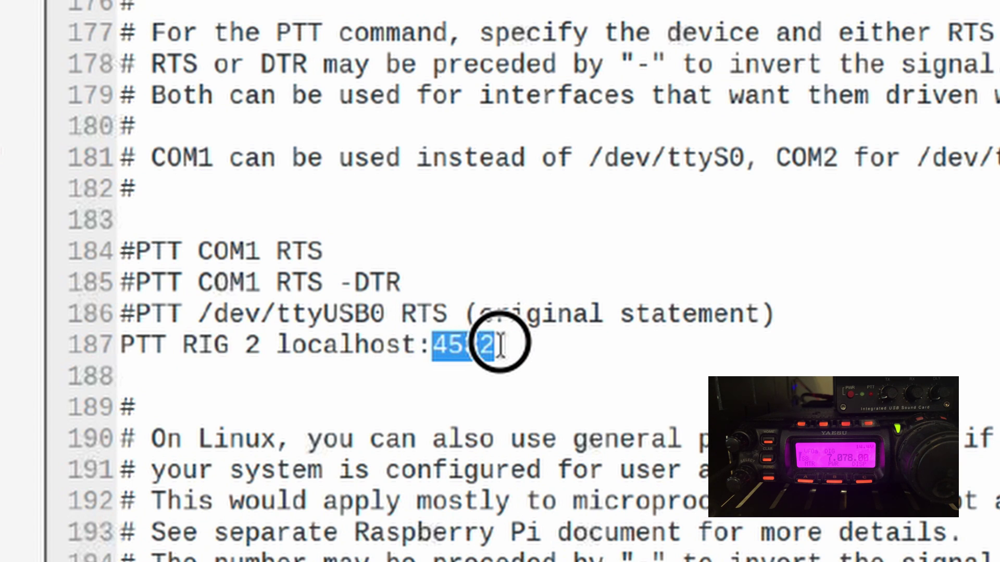
left_click(508, 346)
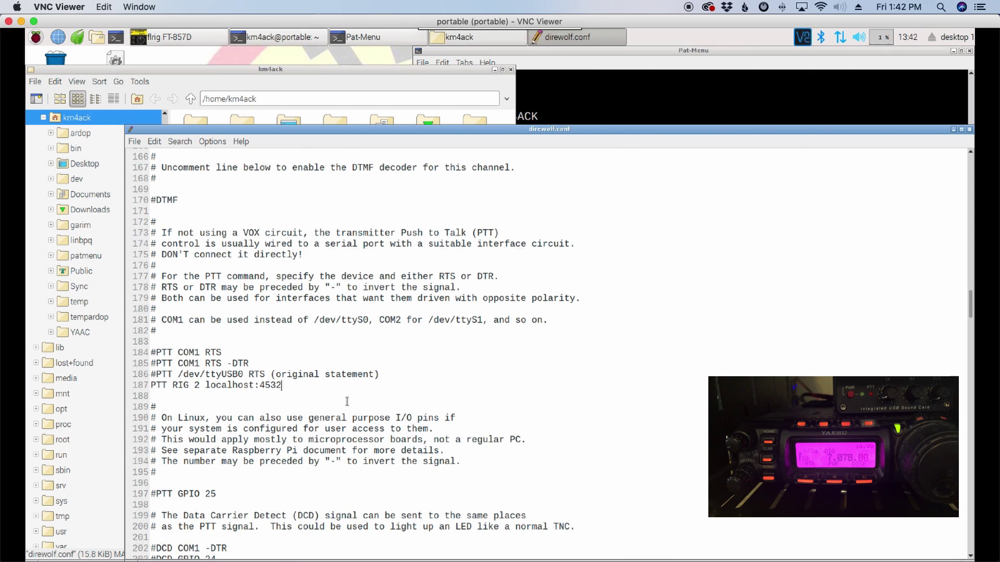
key("ctrl+q")
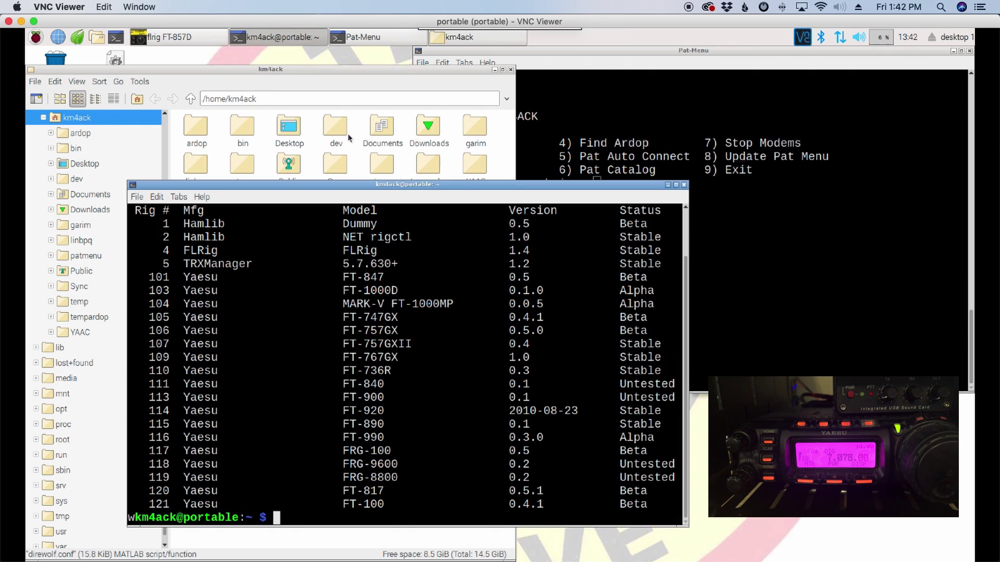
- Open the config file from the patmenu folder inside the home folder
left_click(302, 39)
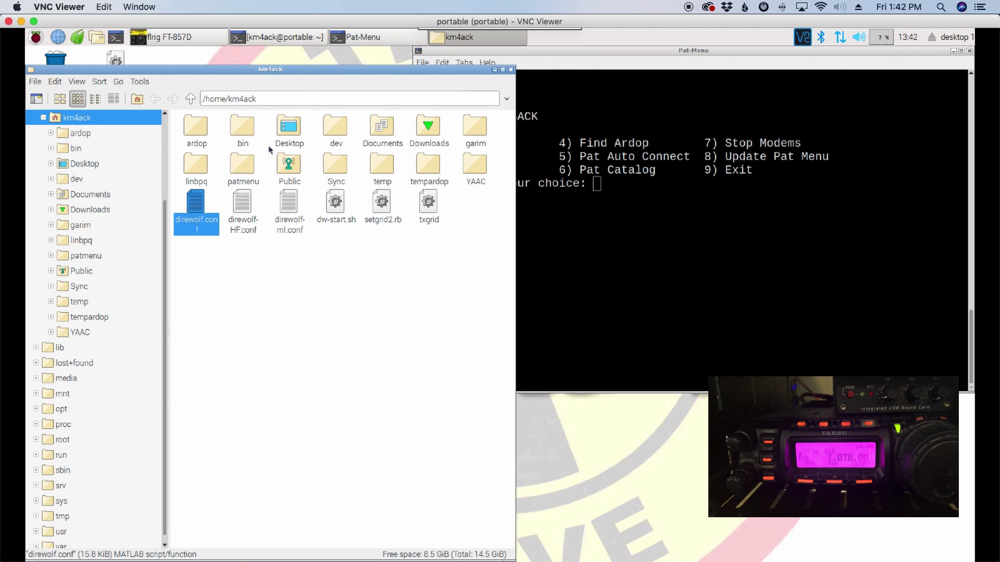
left_click(236, 168)
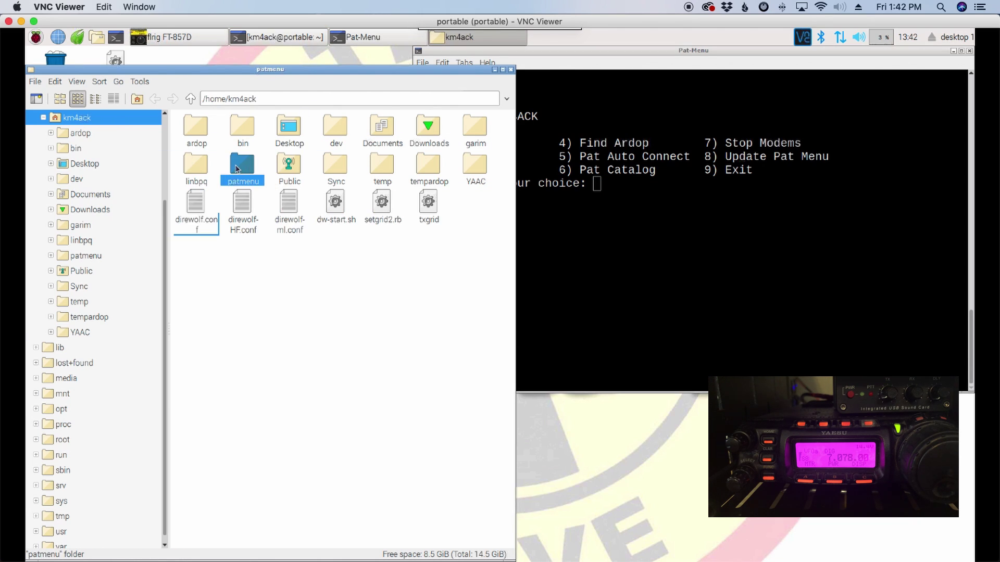
double_click(236, 168)
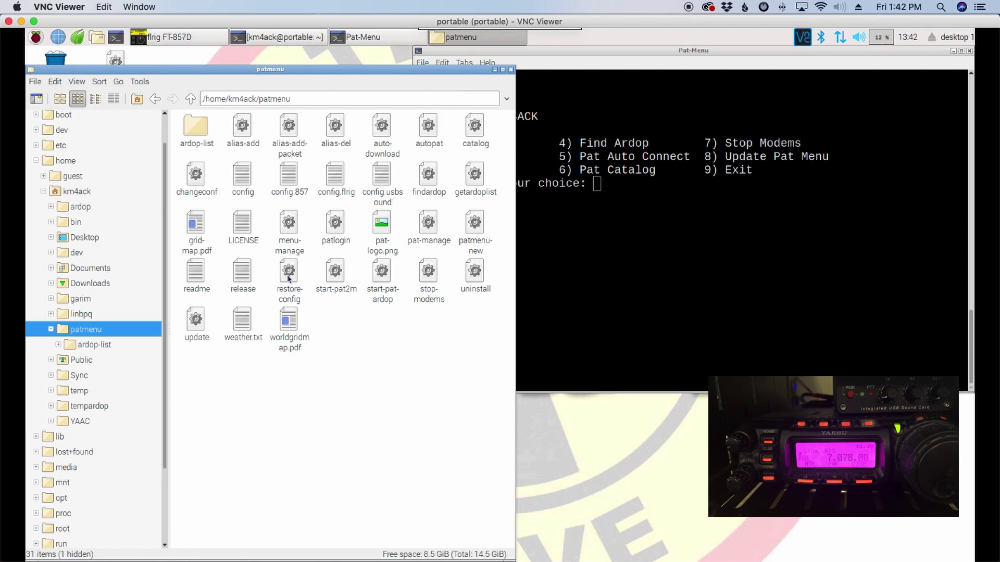
double_click(247, 180)
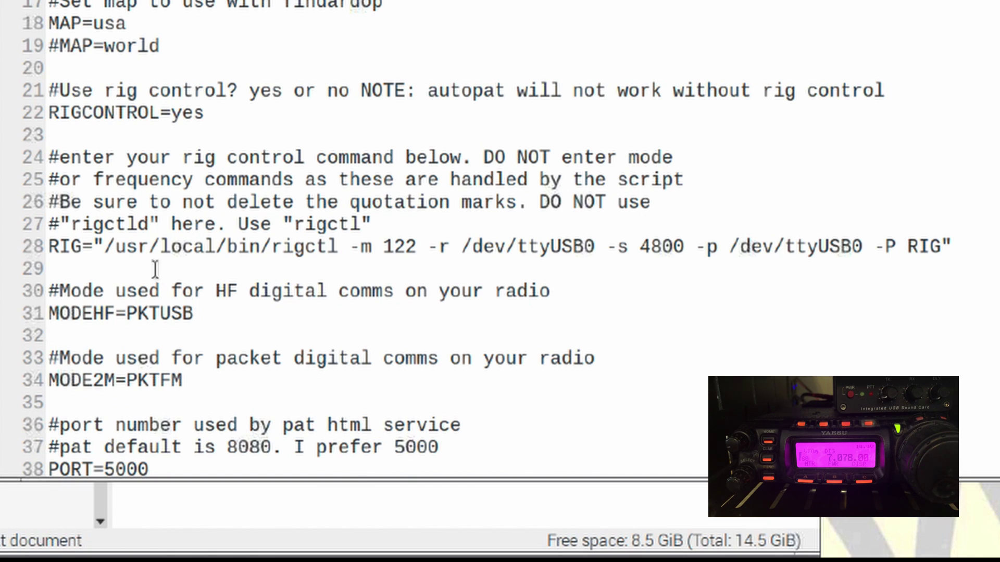
- Examine the full rigctl command on the RIG line of the Pat Menu config file
left_click(107, 247)
left_click_drag(107, 247, 941, 244)
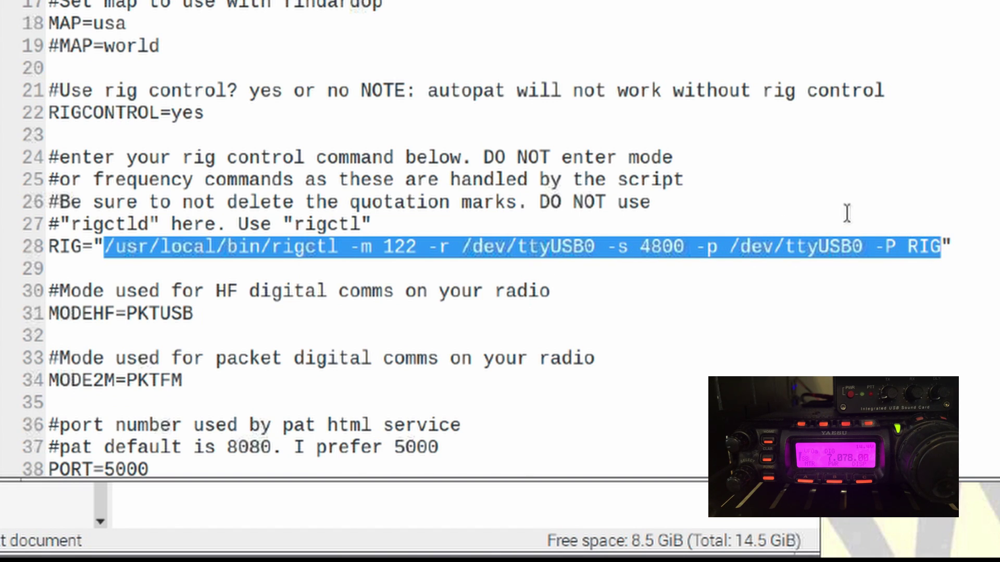
scroll(847, 213, "down", 2)
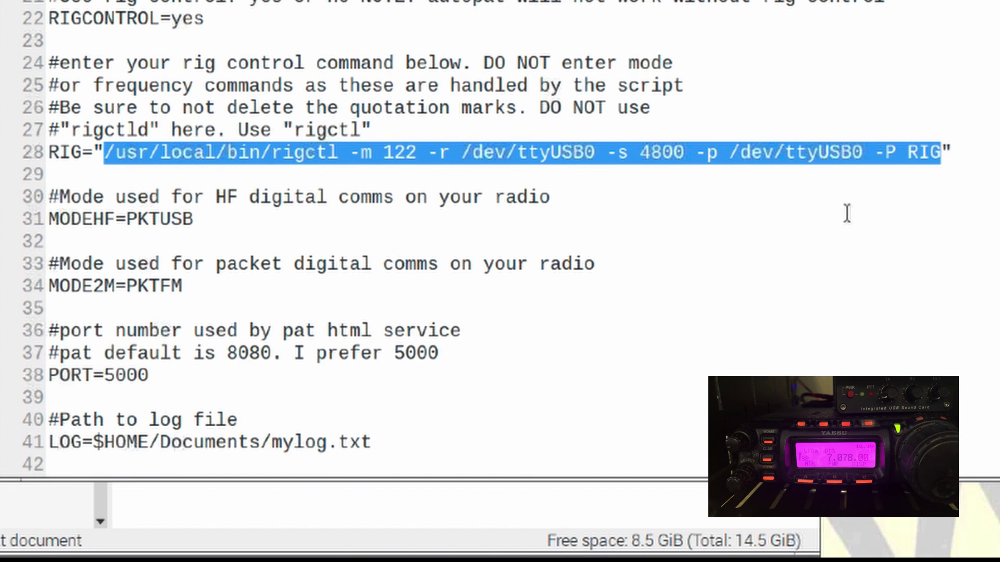
left_click(274, 154)
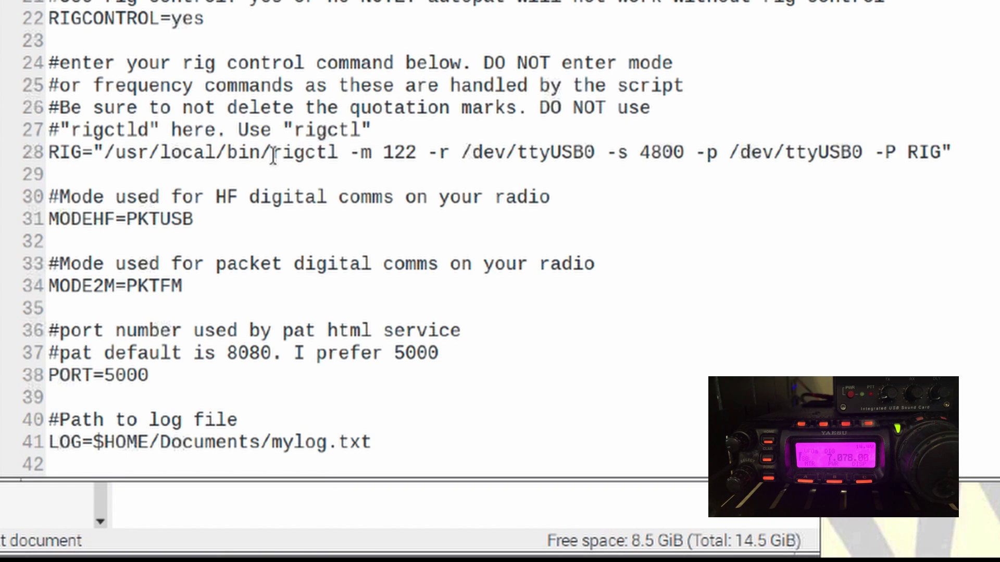
left_click_drag(274, 154, 865, 152)
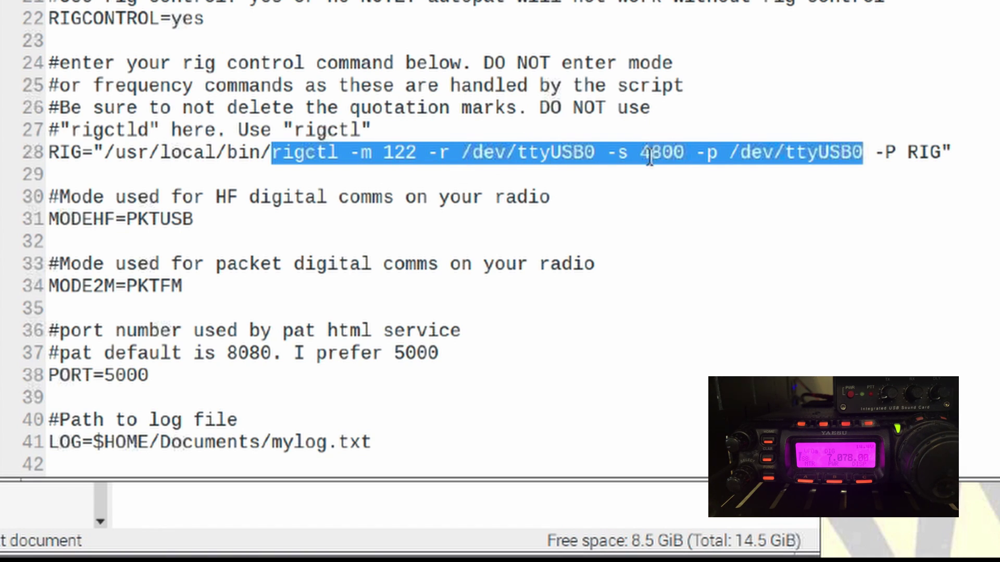
left_click(632, 173)
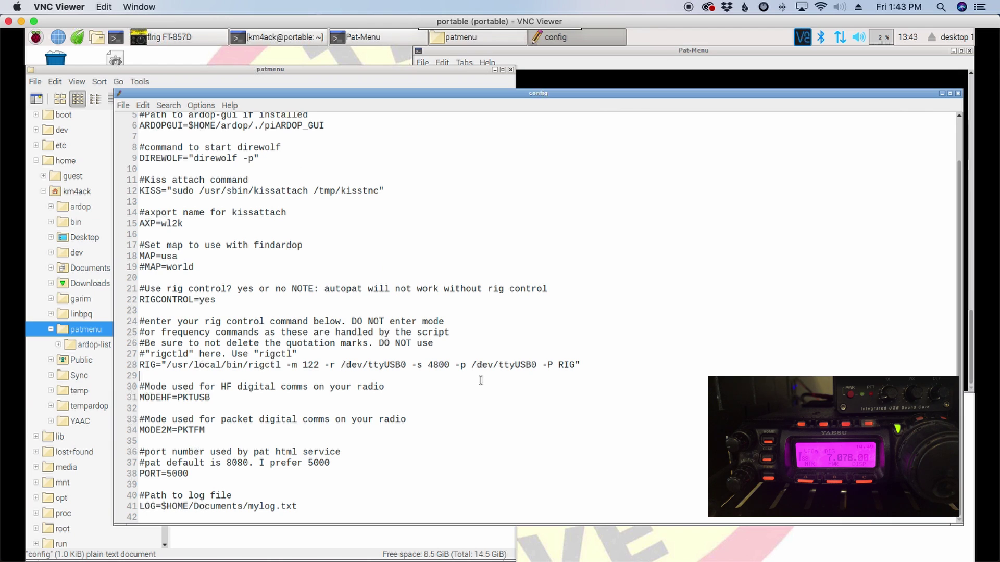
- Examine the PTT options "-p /dev/ttyUSB0" and "-P RIG" at the end of the rigctl command and close the config file
left_click_drag(454, 364, 576, 364)
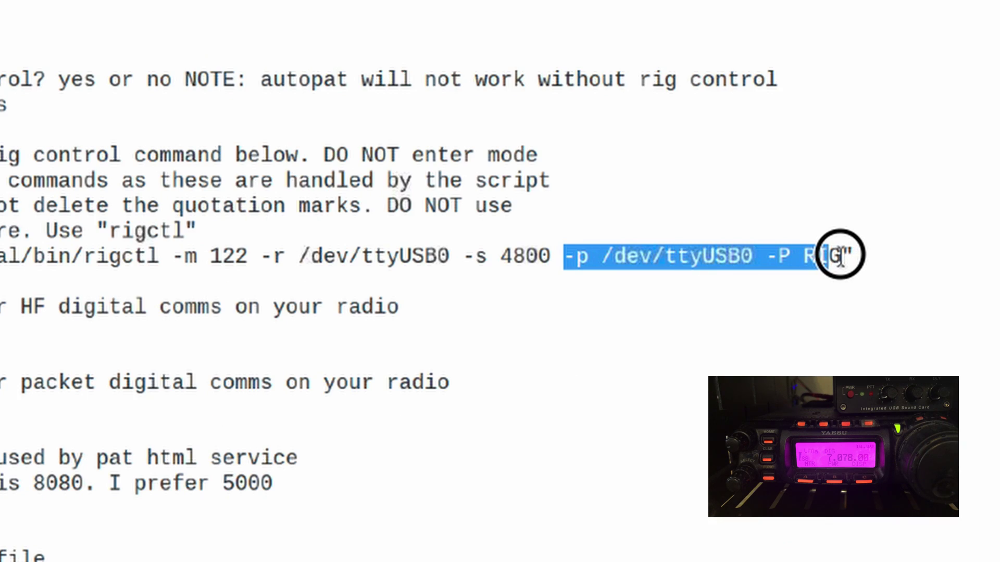
left_click_drag(839, 256, 841, 256)
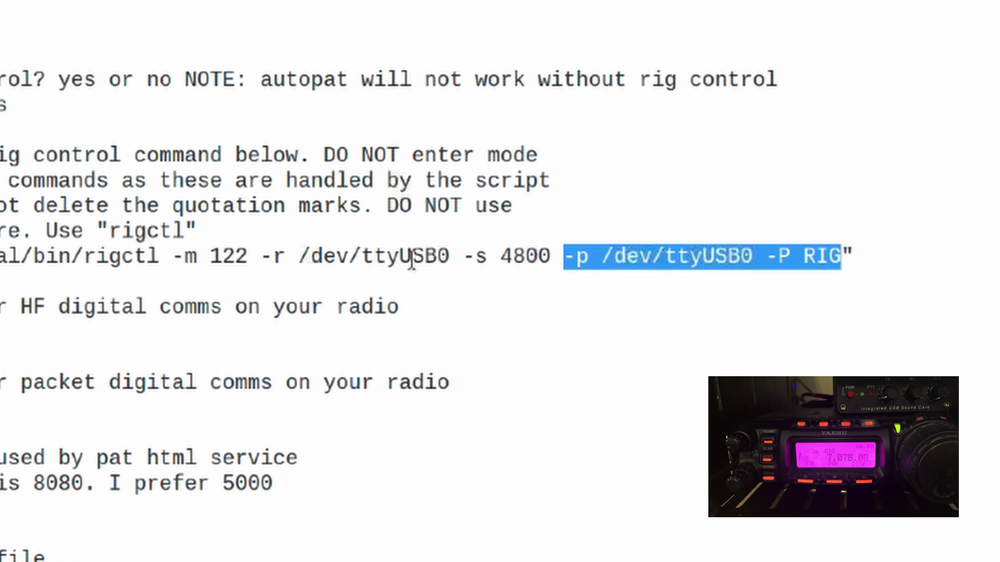
left_click_drag(766, 256, 840, 255)
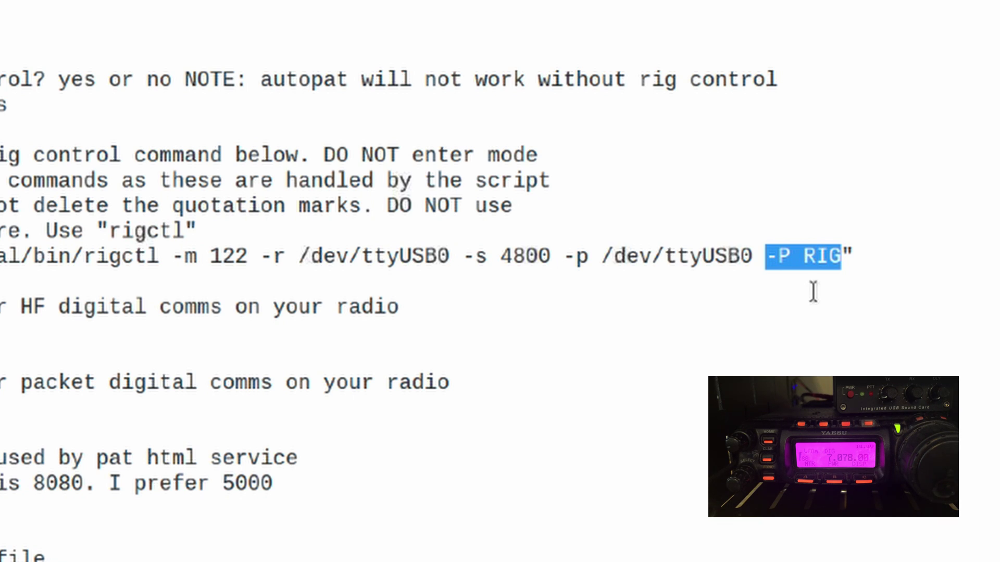
left_click_drag(753, 255, 599, 258)
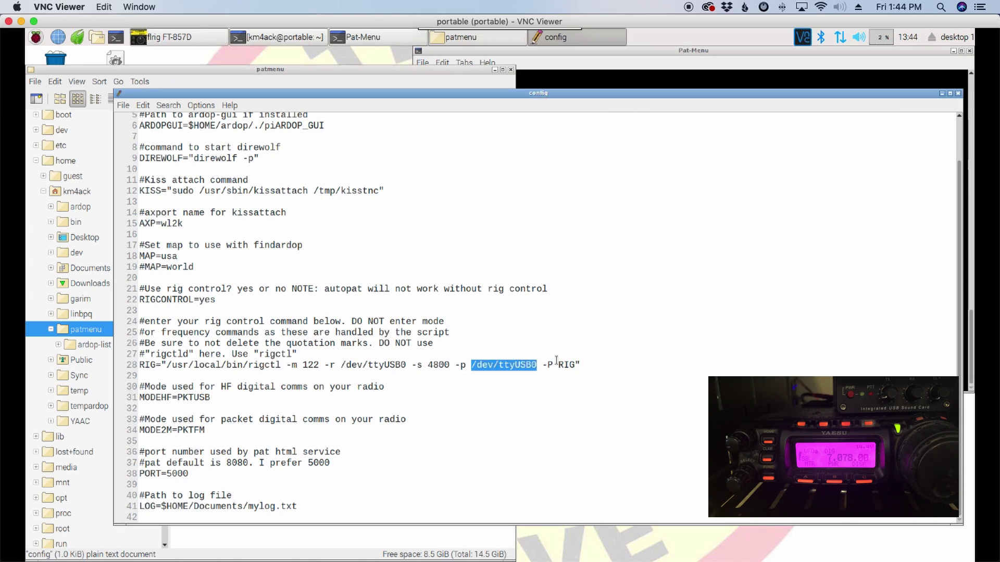
left_click(958, 94)
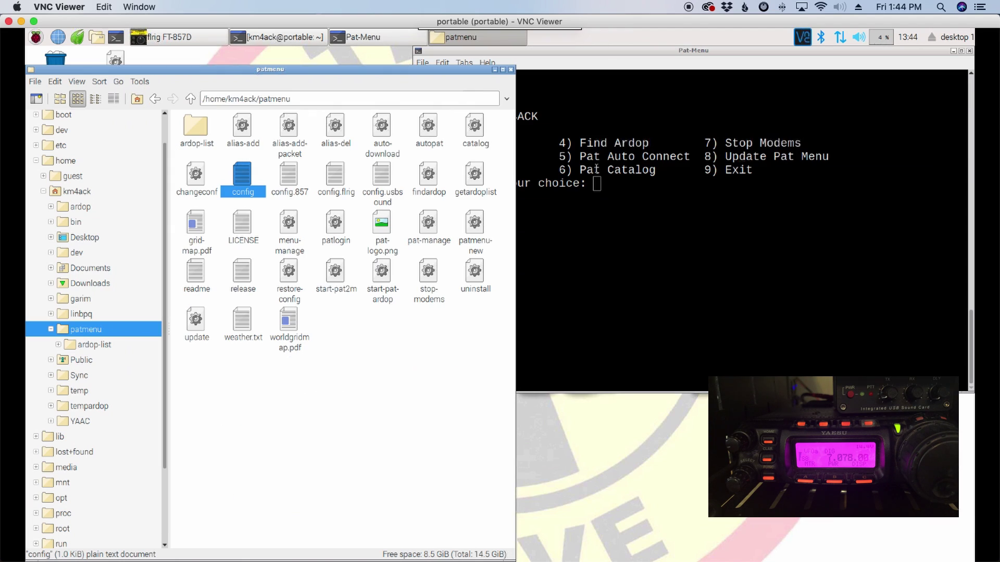
- Start the packet modem with option 3 of the Pat Menu
left_click(616, 49)
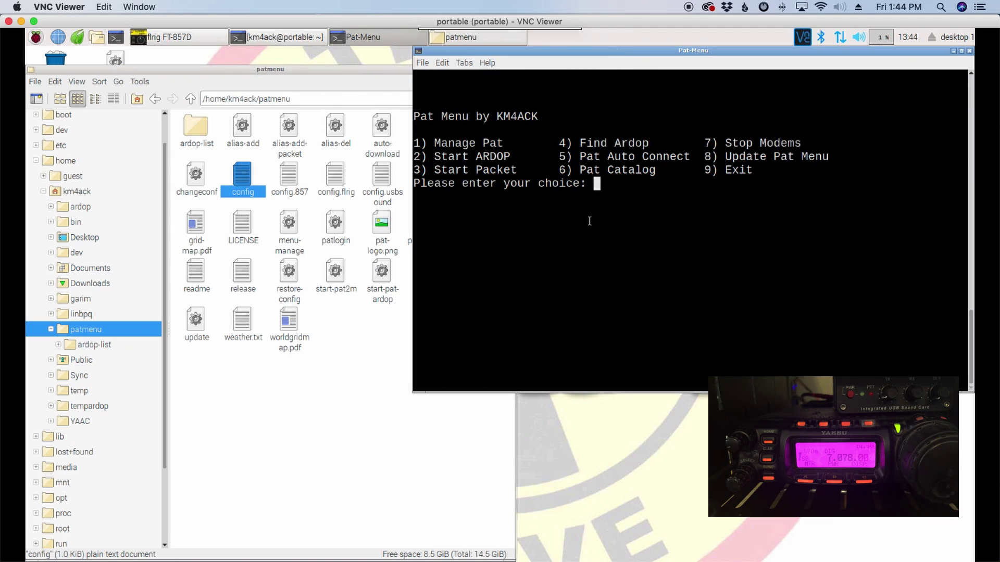
type("3")
key("Return")
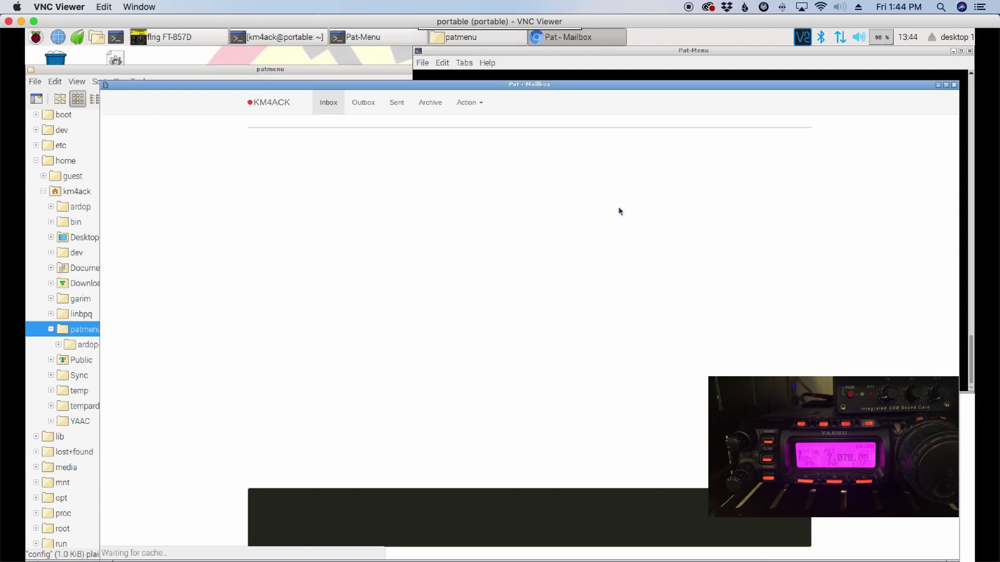
- Connect from the Pat mailbox to the remote node with the WC4EOC-8-Packet alias, using AX.25 at 145050 KHz, retrying the connection once
left_click(536, 104)
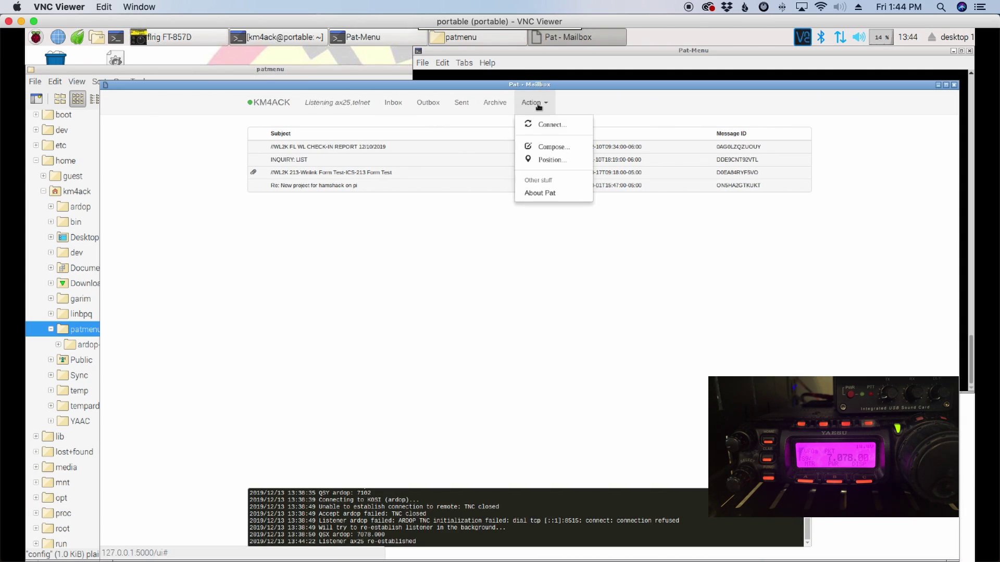
left_click(543, 125)
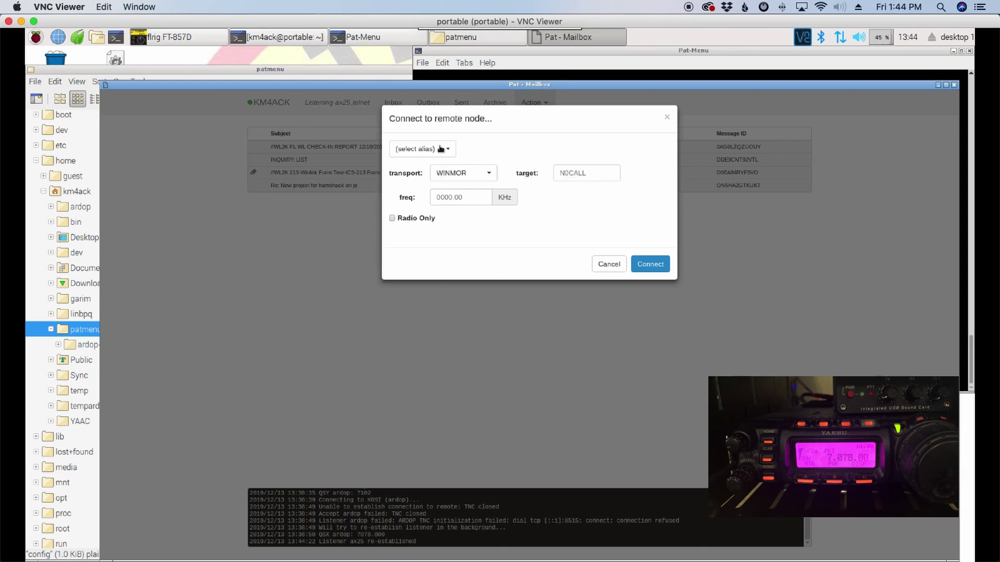
left_click(440, 149)
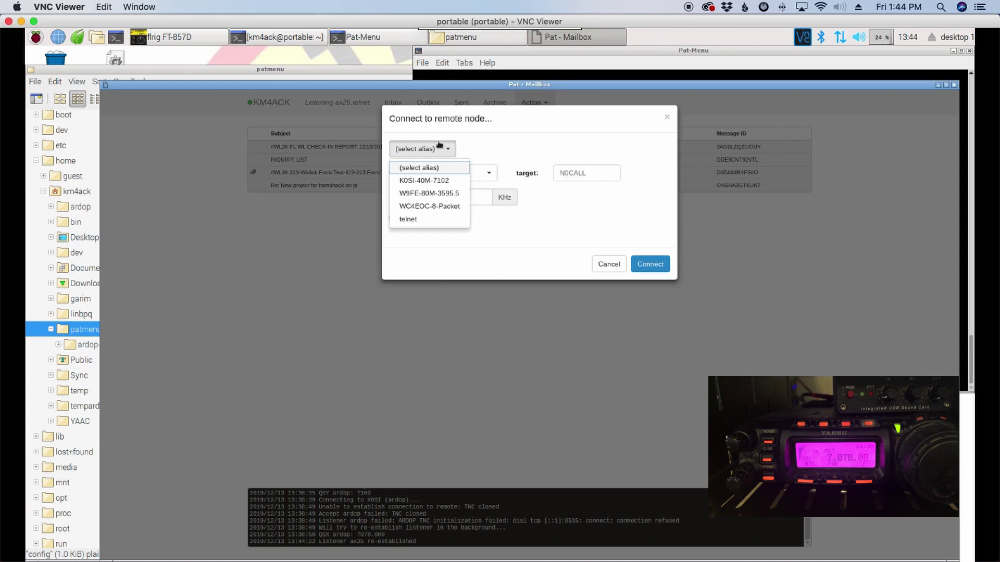
left_click(436, 207)
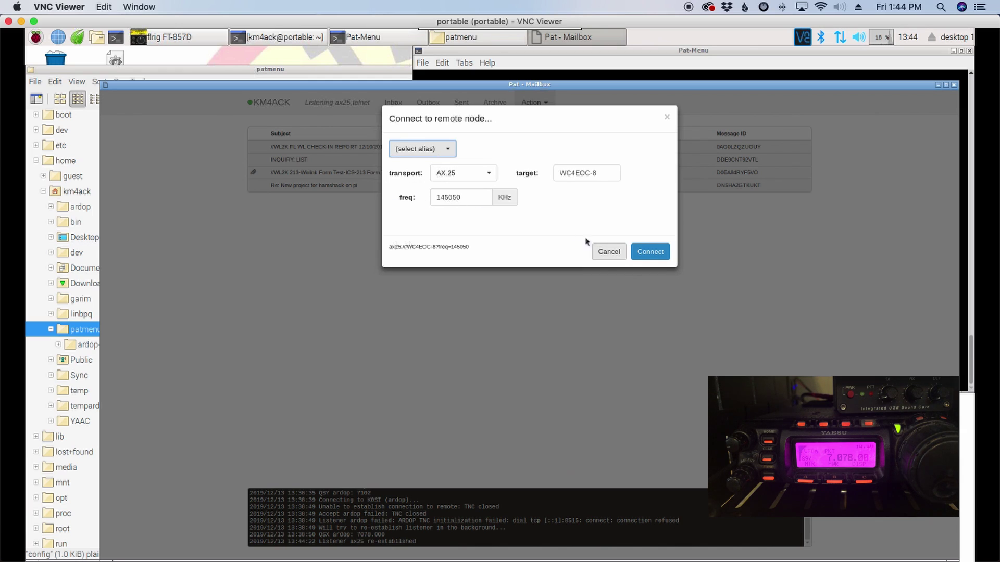
left_click(645, 254)
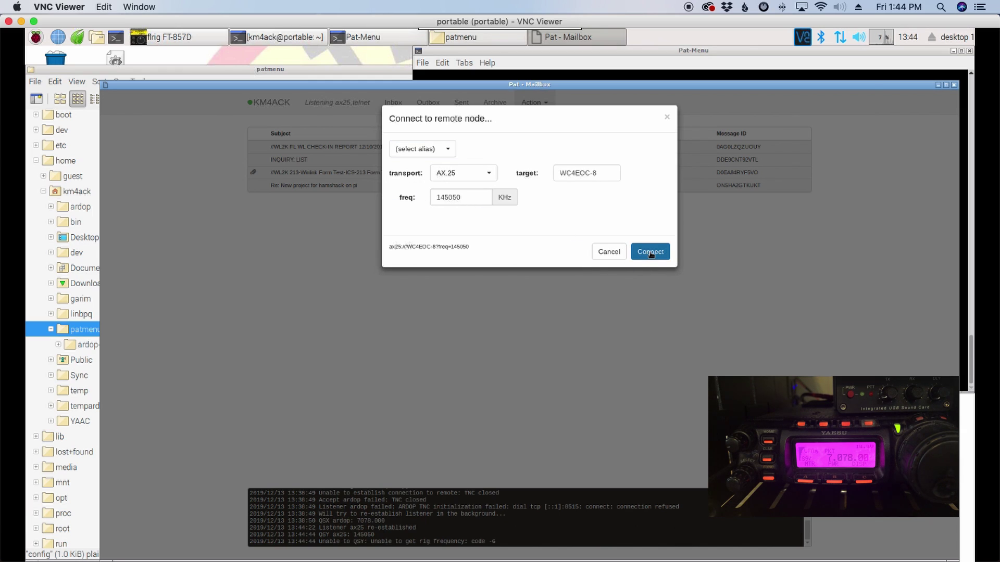
left_click(648, 254)
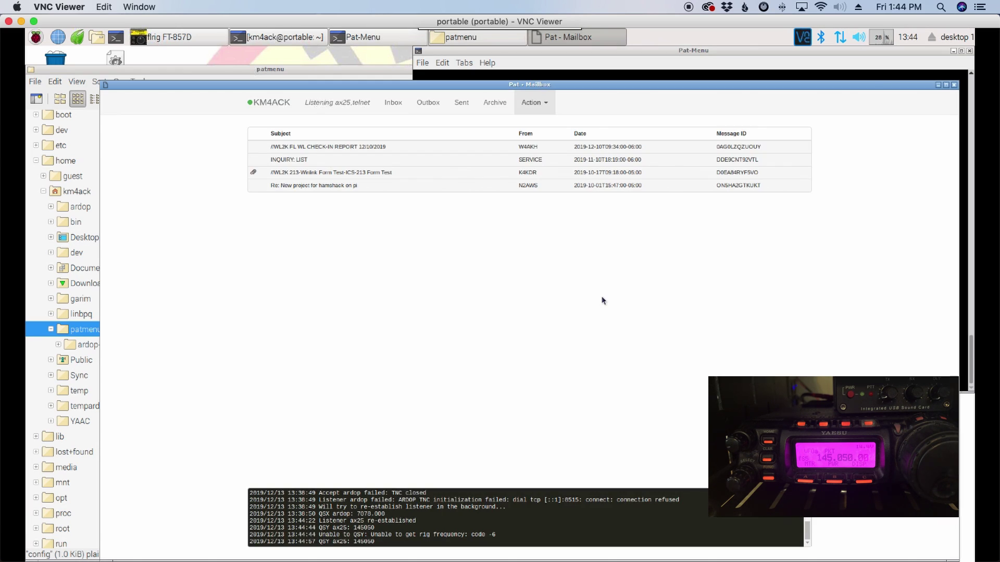